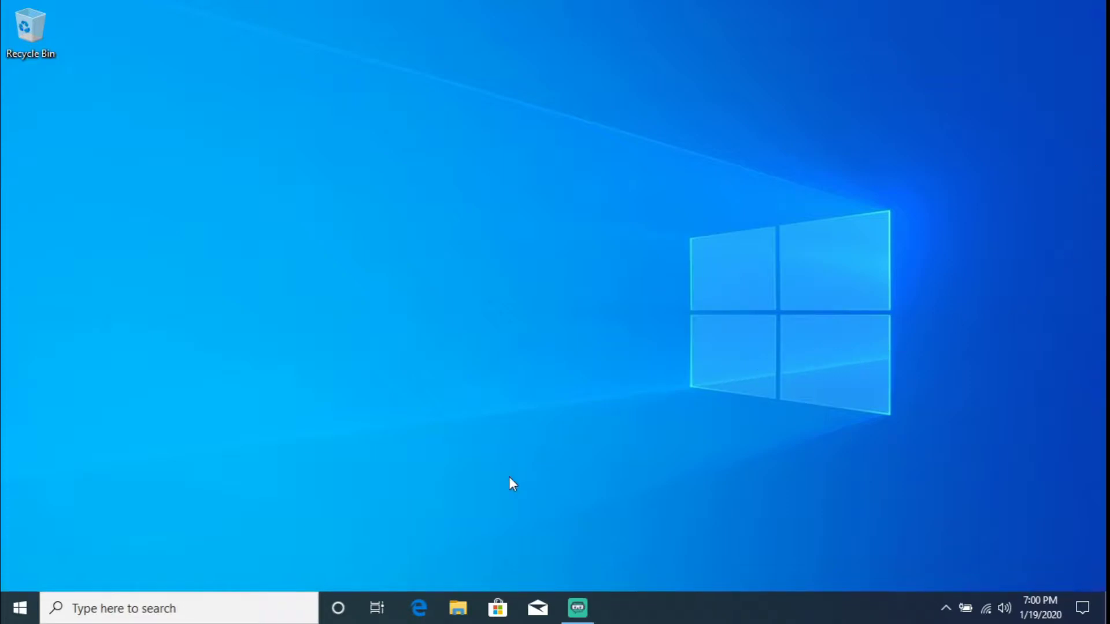
# - Search 'bit' to open the BitLocker Drive Encryption settings, then the TPM administration page
pyautogui.click(19, 608)
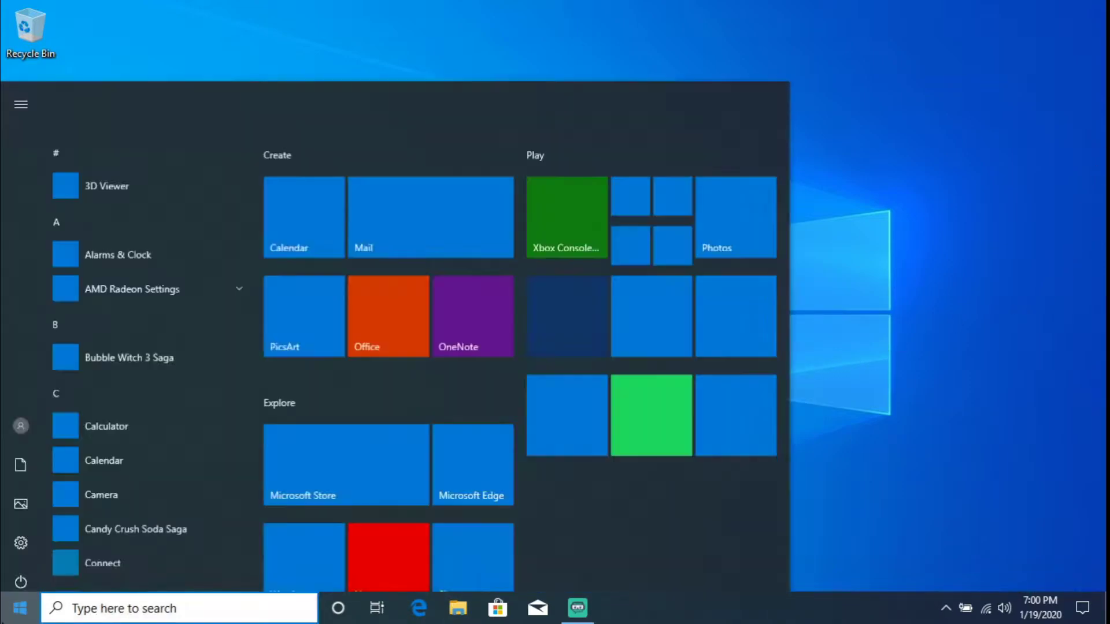
pyautogui.write('bit')
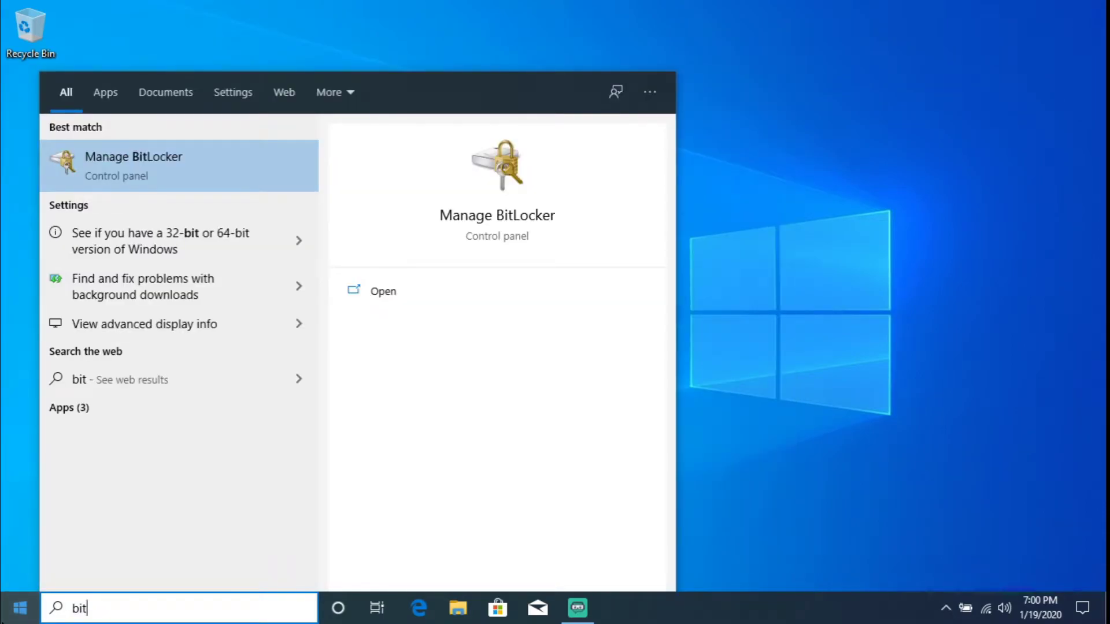
pyautogui.press('Return')
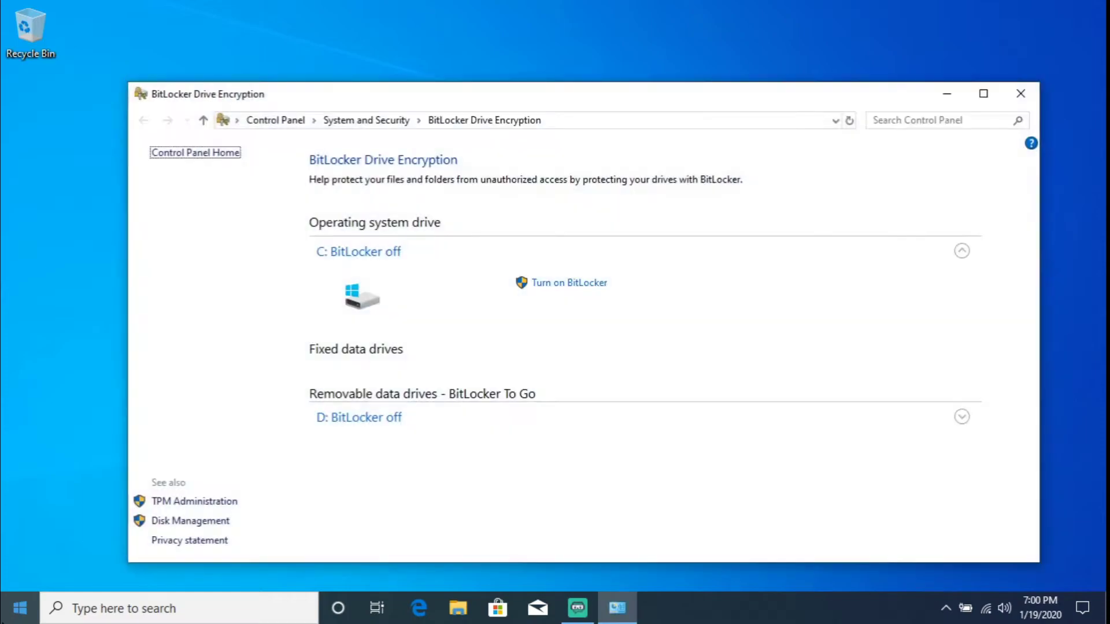
pyautogui.click(174, 505)
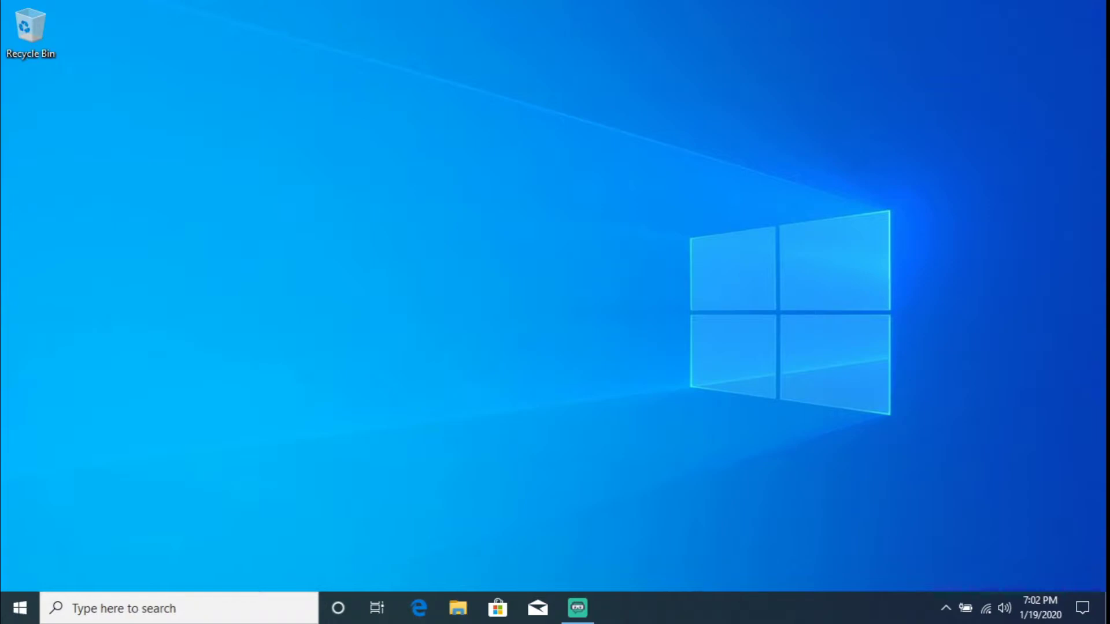
# - Launch gpedit, maximize the editor and widen the policy tree
pyautogui.press('super')
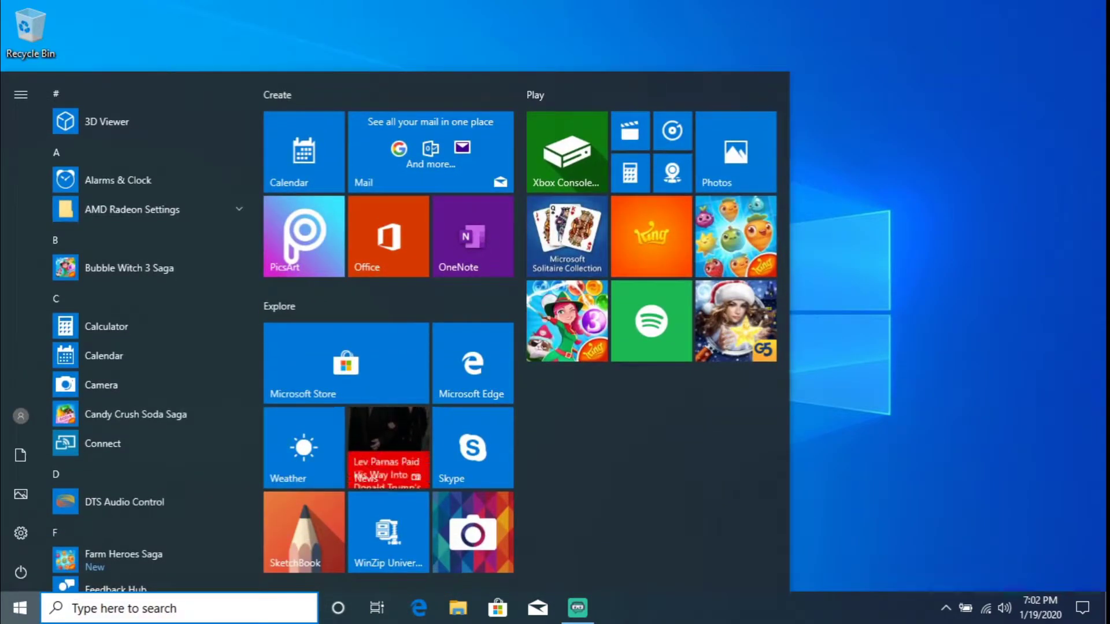
pyautogui.write('gpedit')
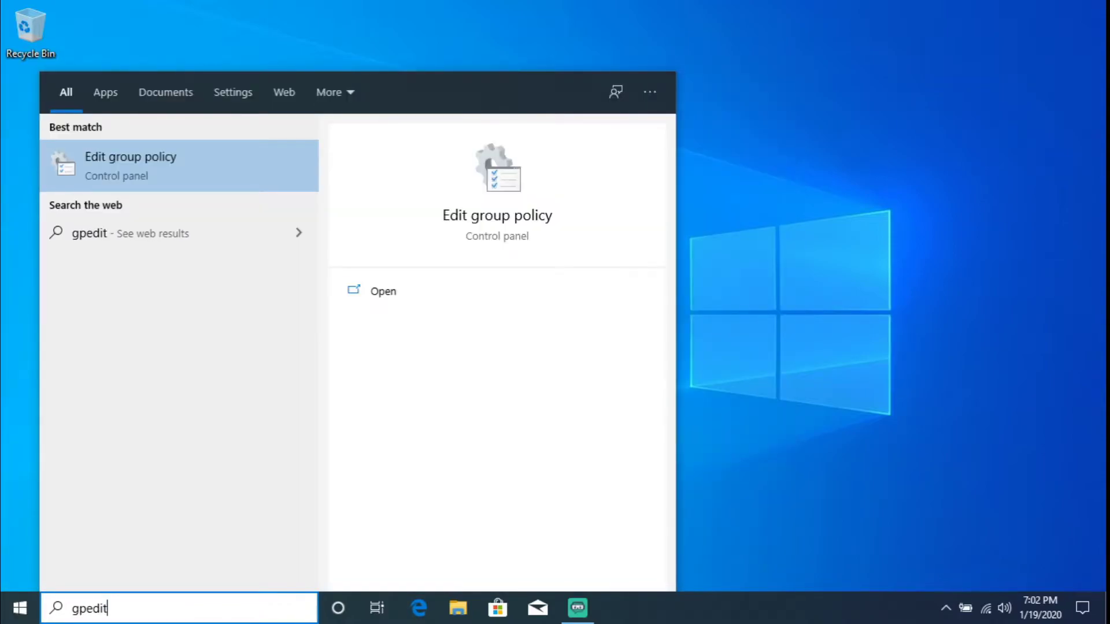
pyautogui.press('Return')
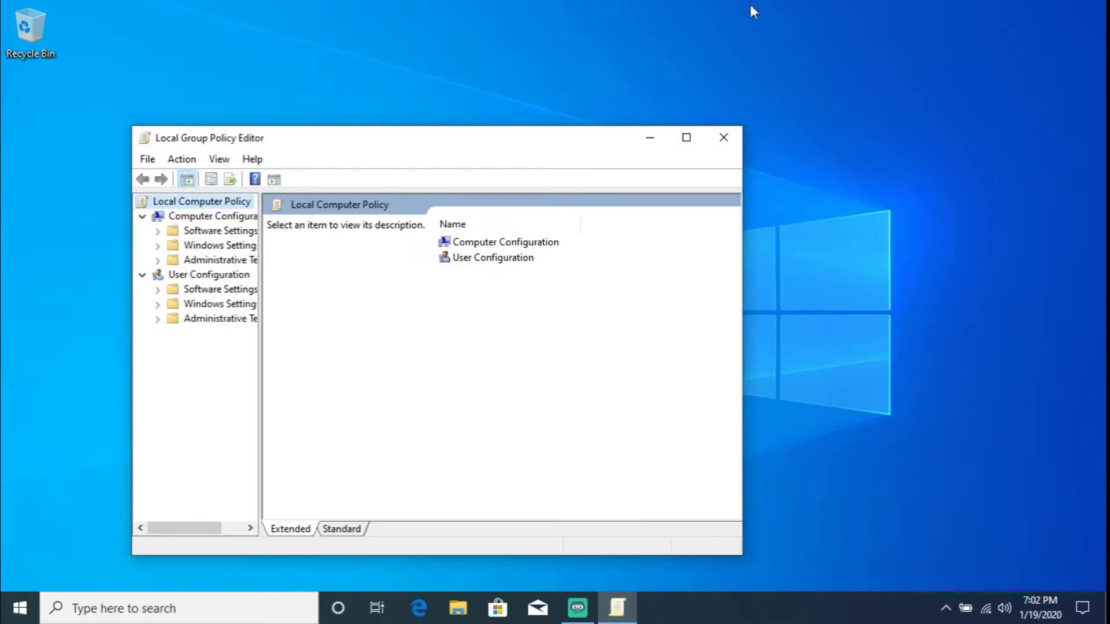
pyautogui.click(686, 137)
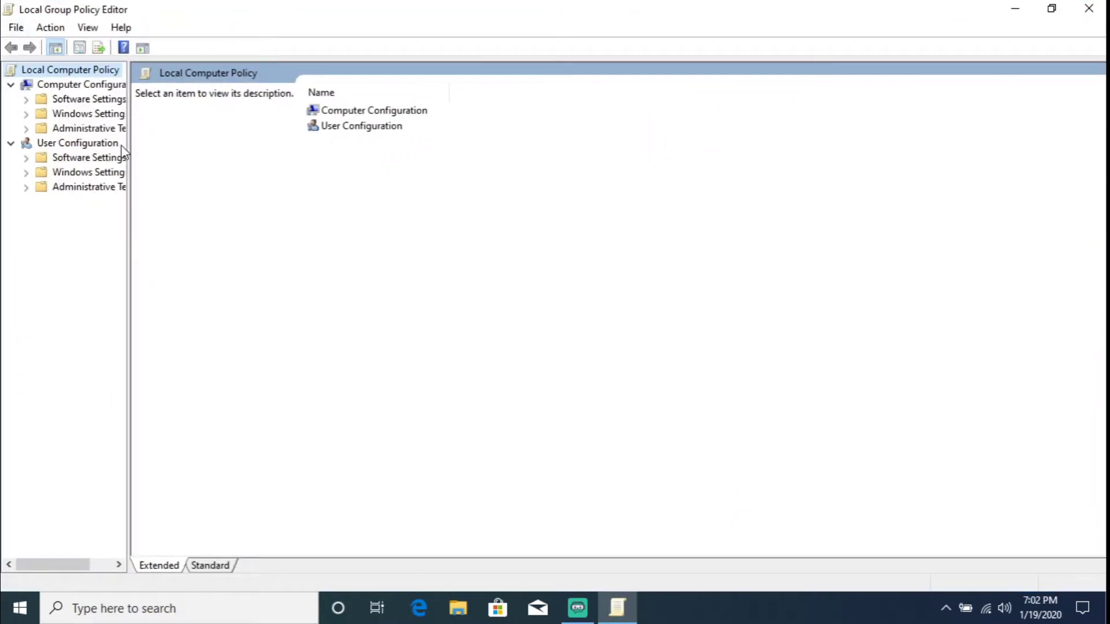
pyautogui.moveTo(128, 152); pyautogui.dragTo(205, 177)
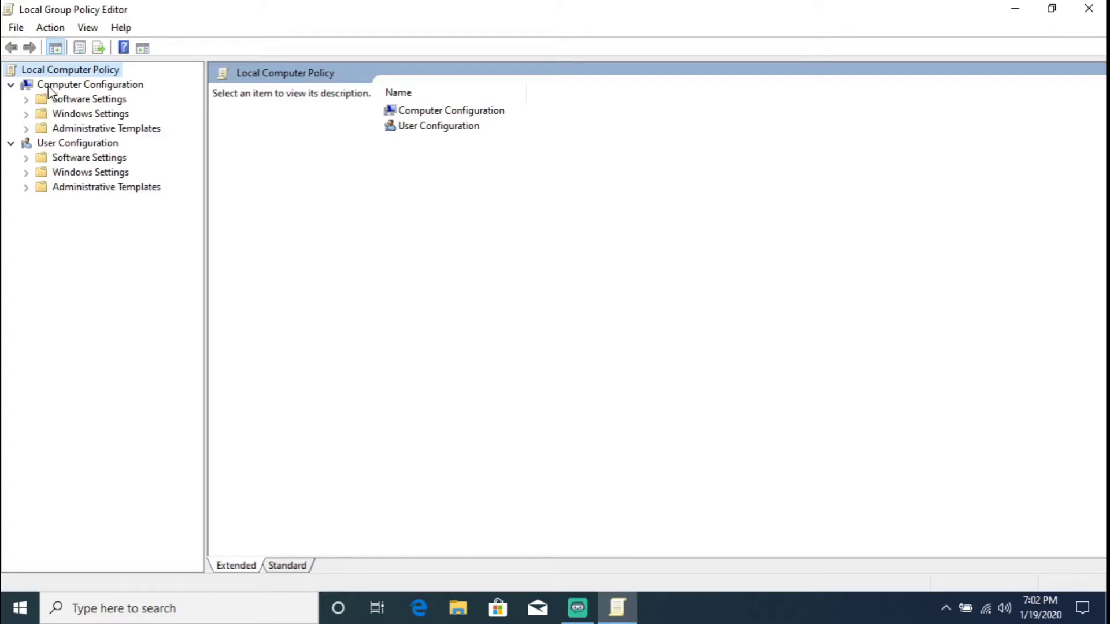
# - Navigate to BitLocker Drive Encryption > Operating System Drives and select Require additional authentication at startup
pyautogui.click(26, 130)
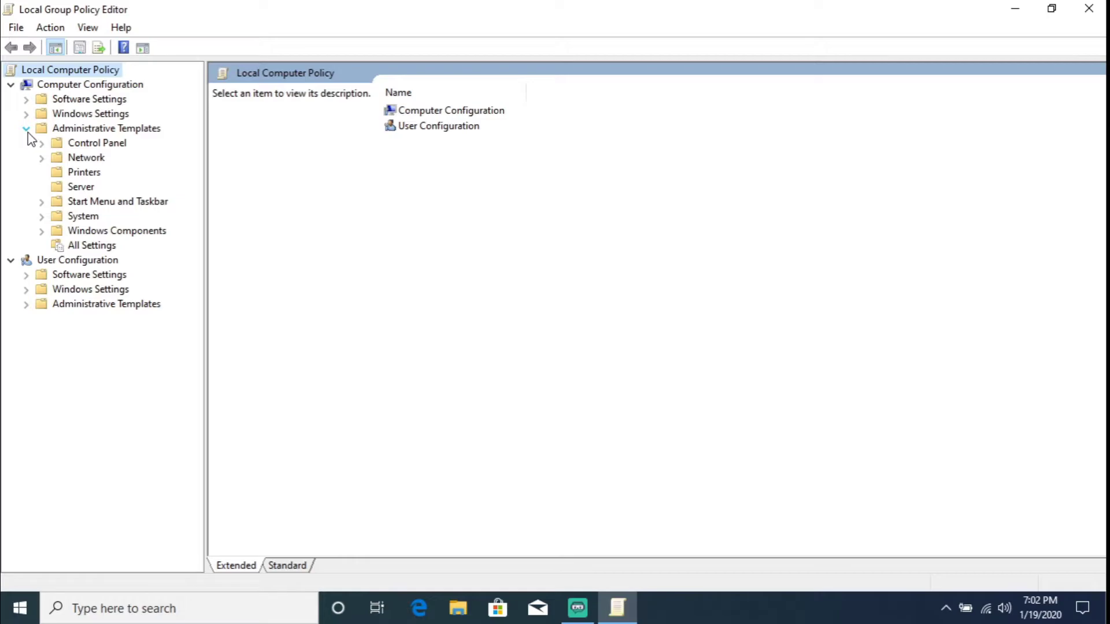
pyautogui.click(42, 231)
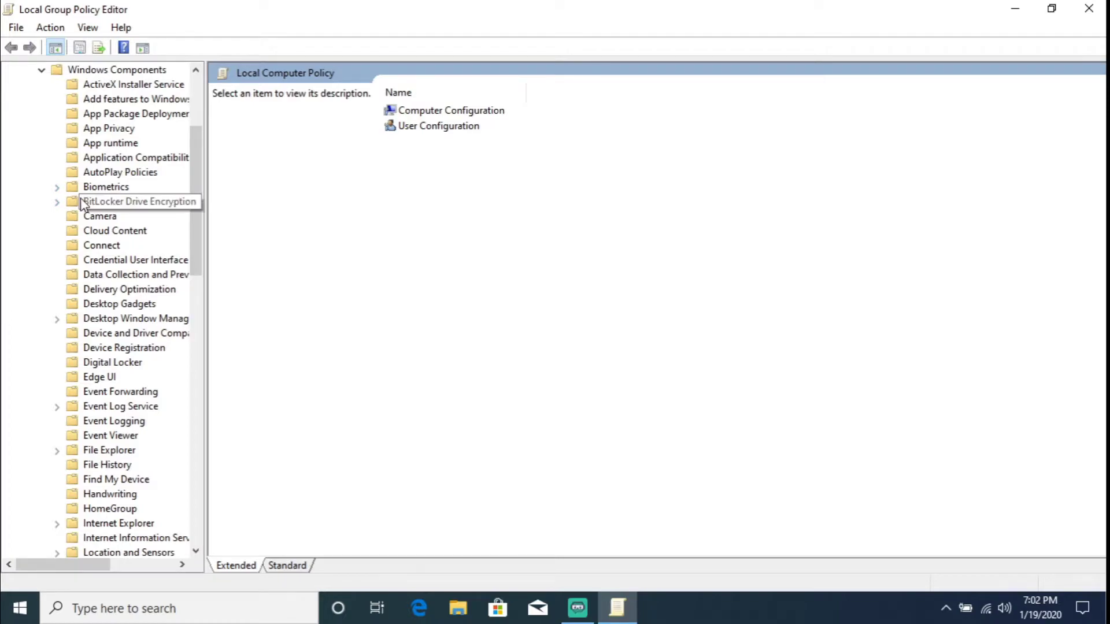
pyautogui.click(58, 201)
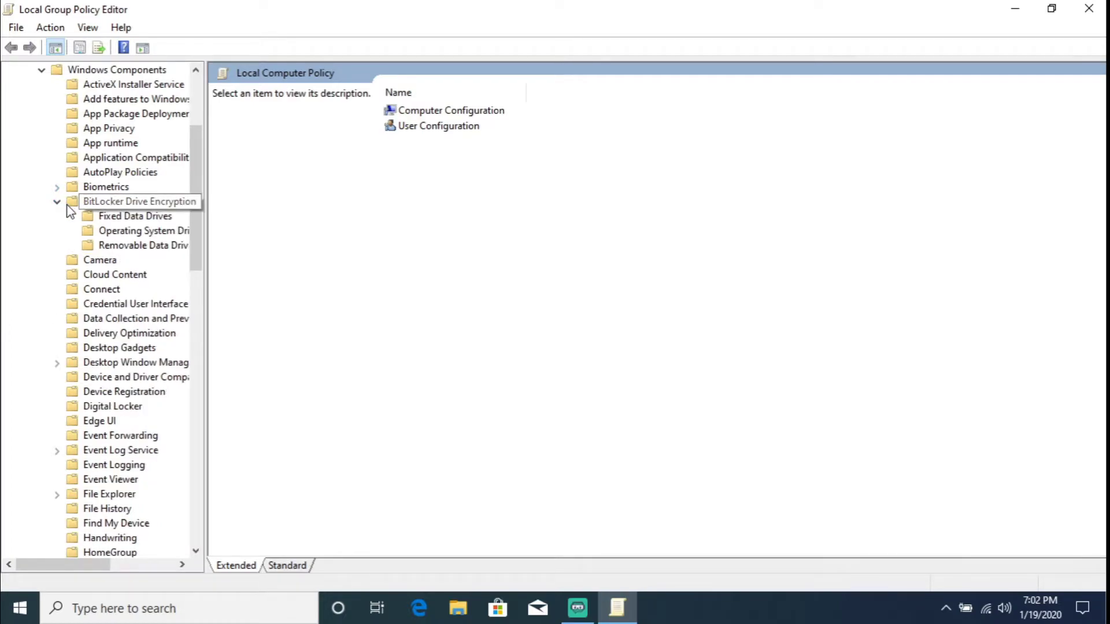
pyautogui.click(119, 234)
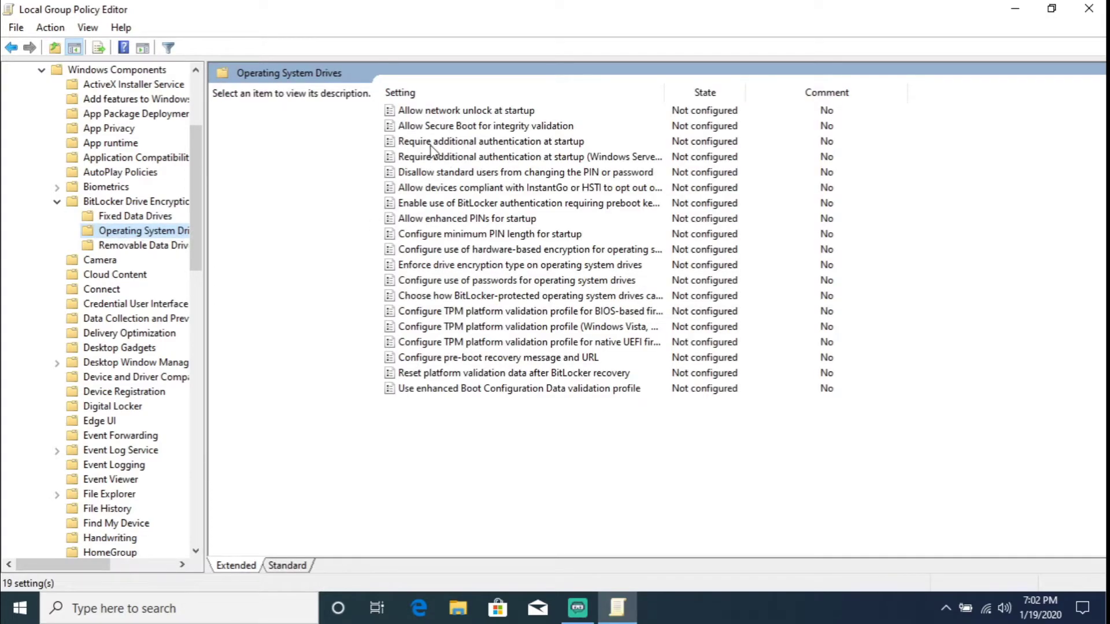
pyautogui.click(431, 145)
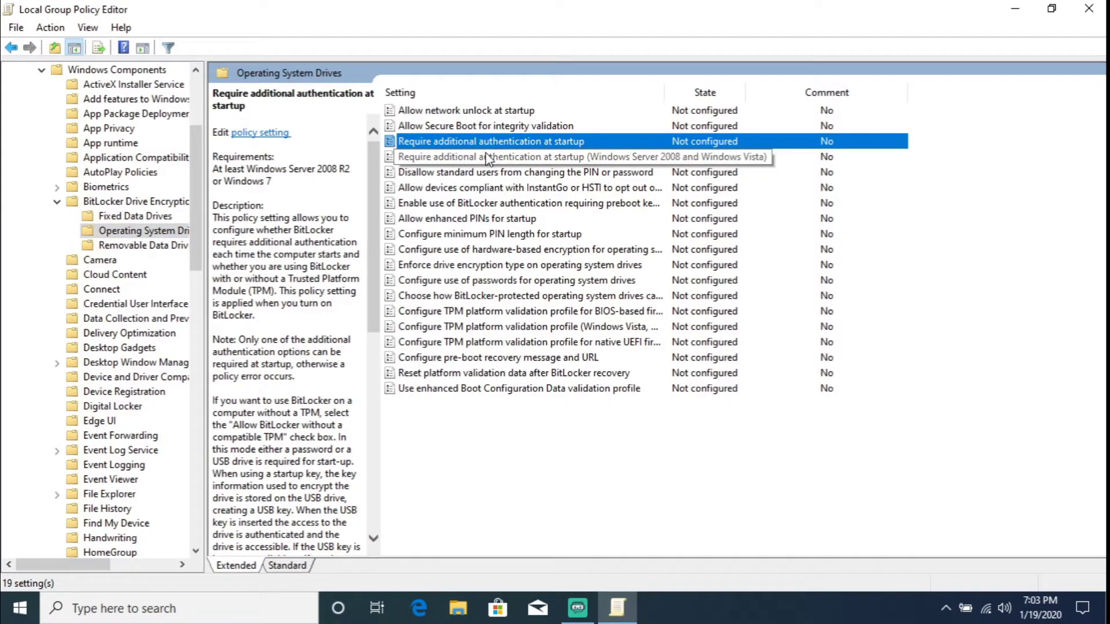
# - Set Require additional authentication at startup to Enabled, apply it and confirm with OK
pyautogui.rightClick(487, 141)
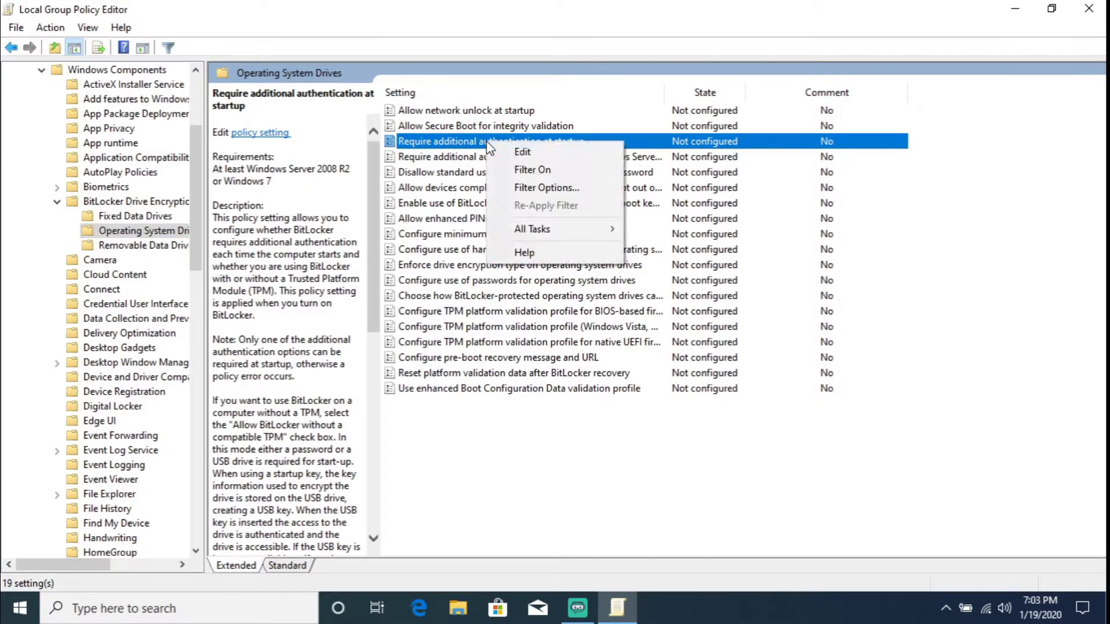
pyautogui.click(508, 150)
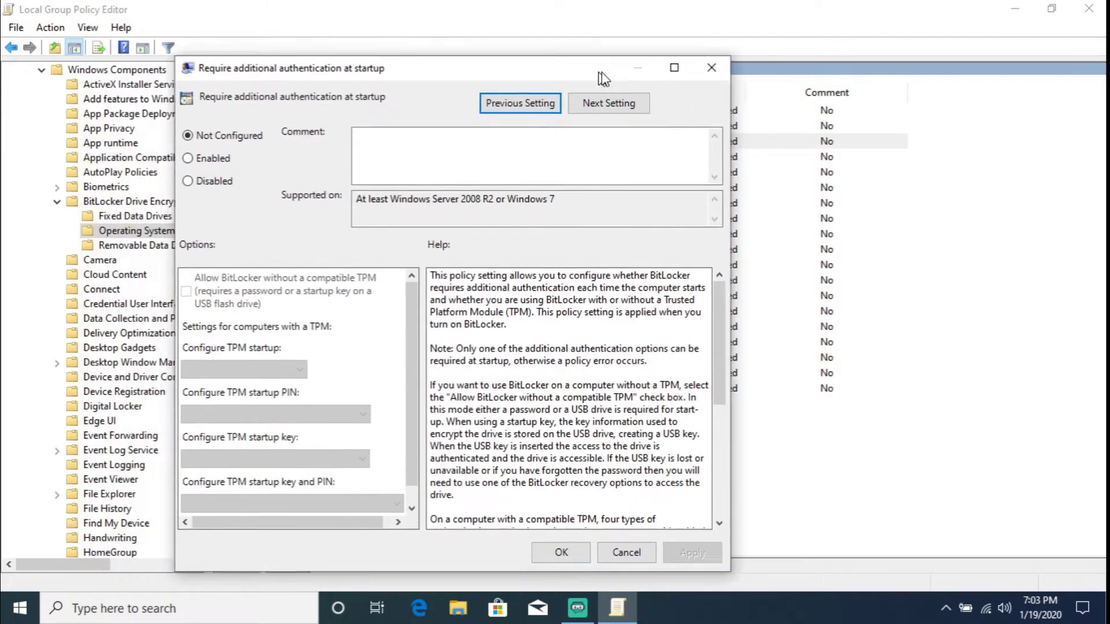
pyautogui.moveTo(604, 78); pyautogui.dragTo(659, 56)
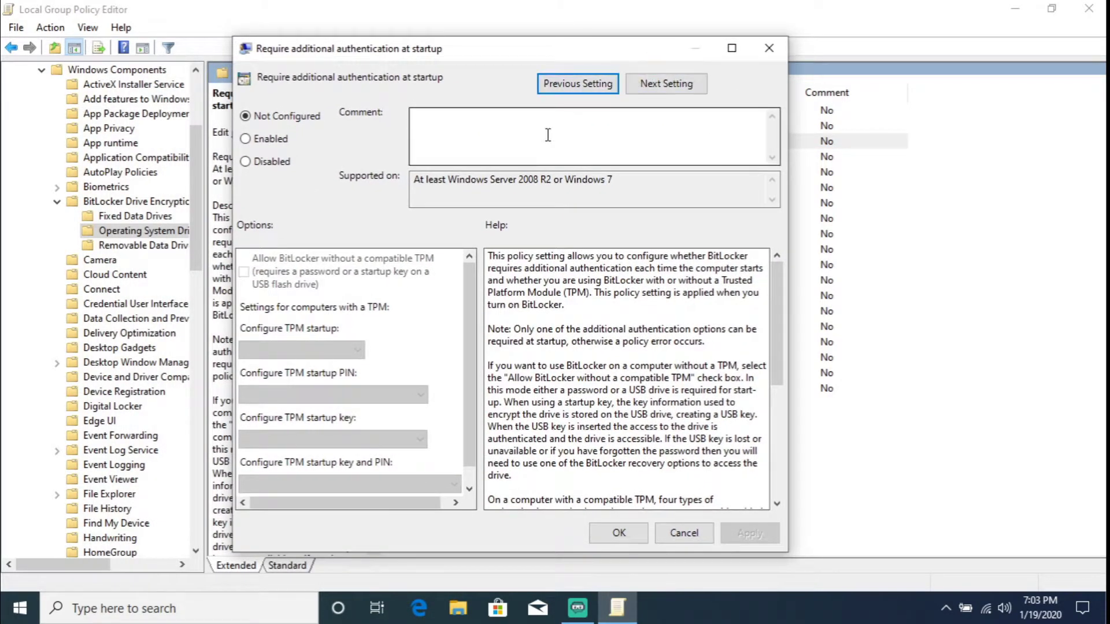
pyautogui.click(263, 143)
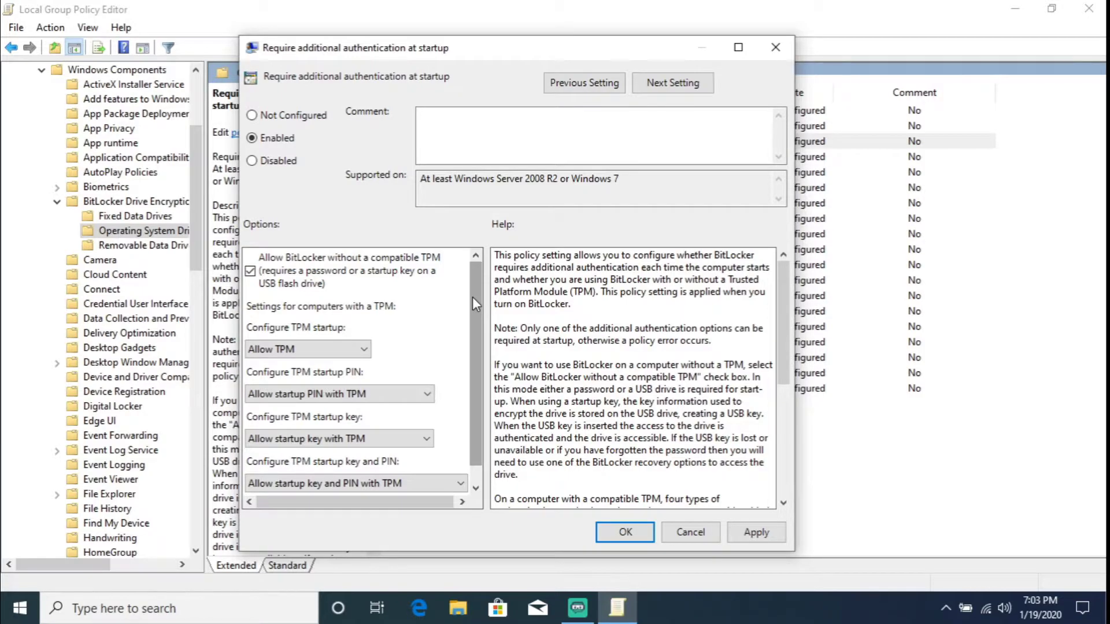
pyautogui.moveTo(473, 296); pyautogui.dragTo(477, 325)
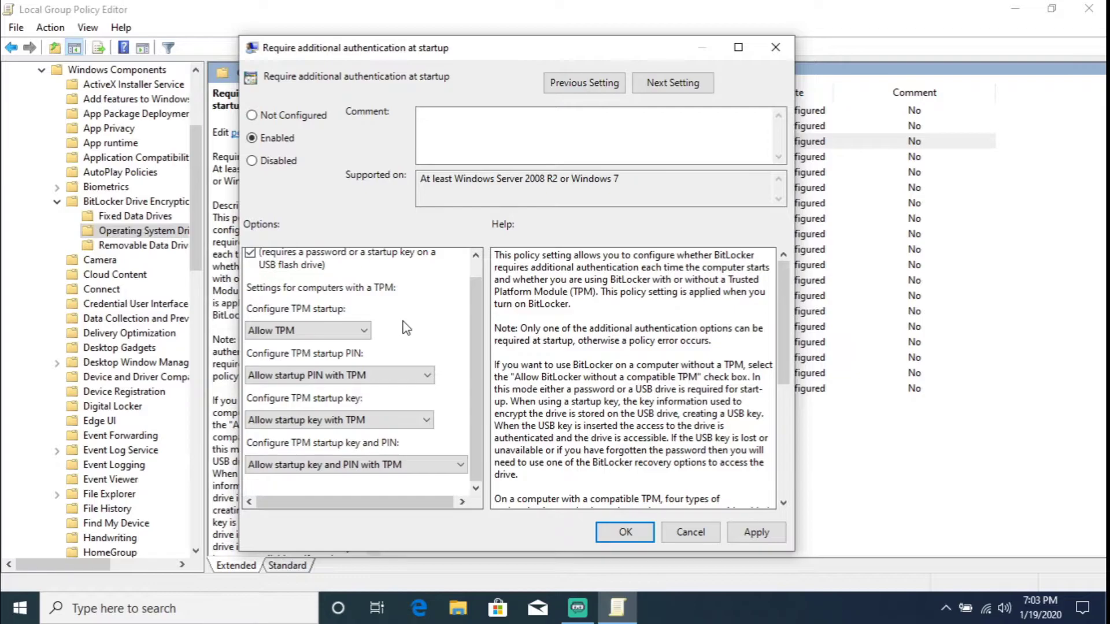
pyautogui.click(752, 533)
pyautogui.click(643, 533)
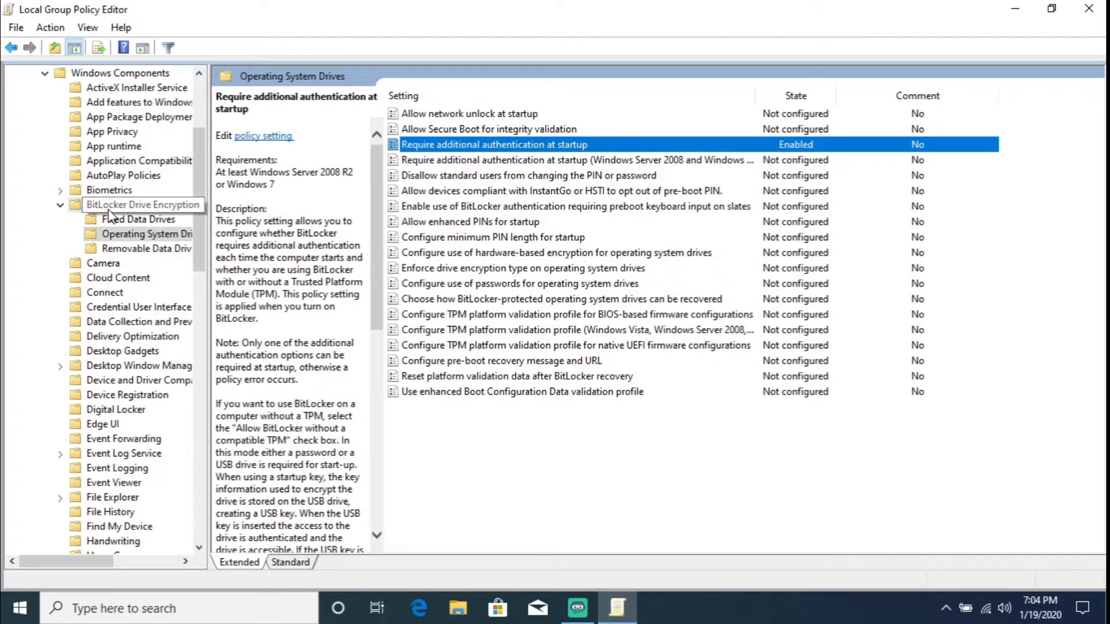
# - Open the Windows 10 drive encryption method policy and set it to Enabled
pyautogui.click(75, 205)
pyautogui.click(512, 238)
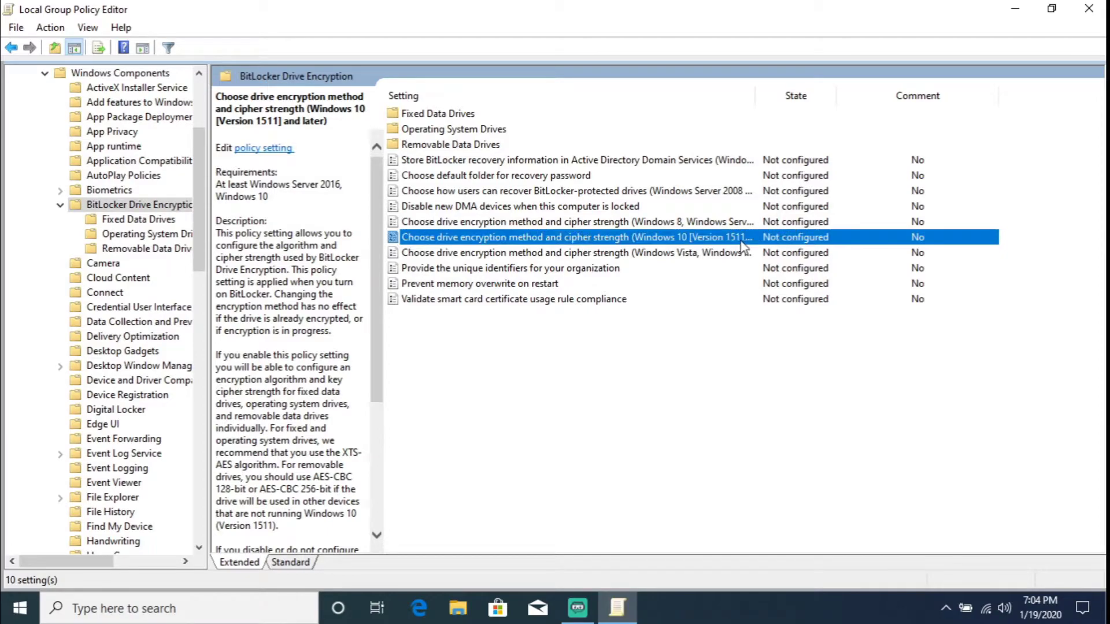
pyautogui.moveTo(755, 94); pyautogui.dragTo(817, 94)
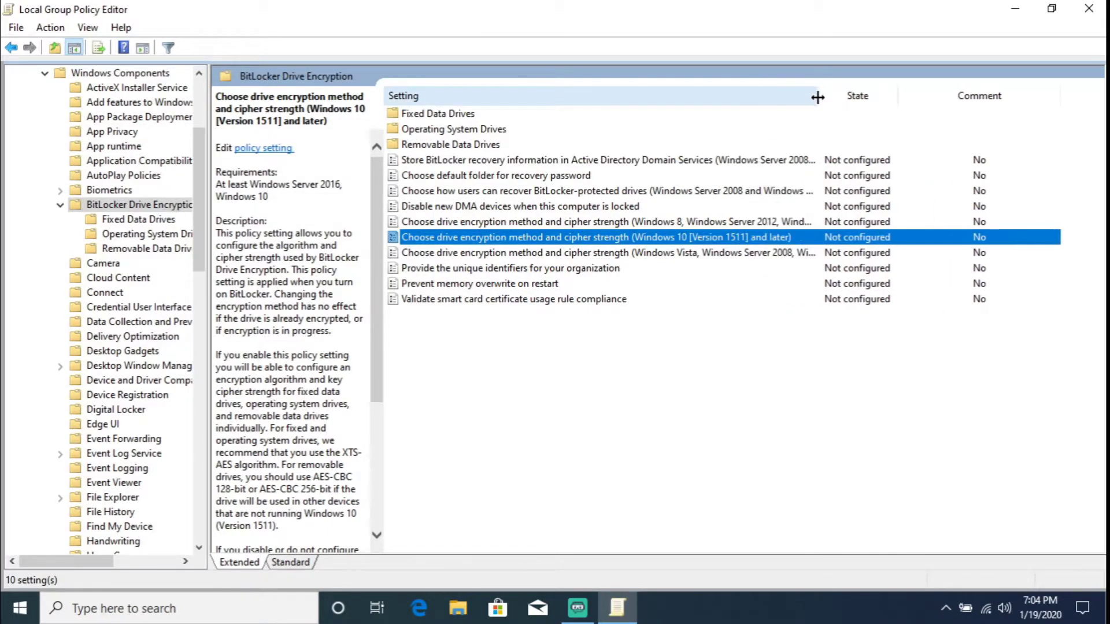
pyautogui.rightClick(662, 242)
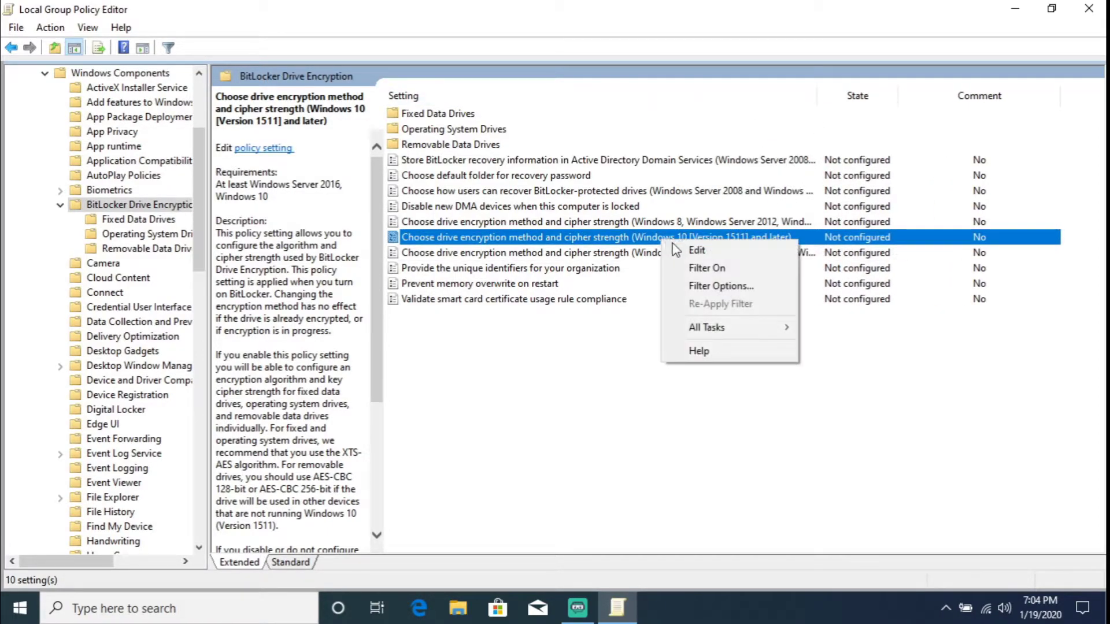
pyautogui.click(677, 249)
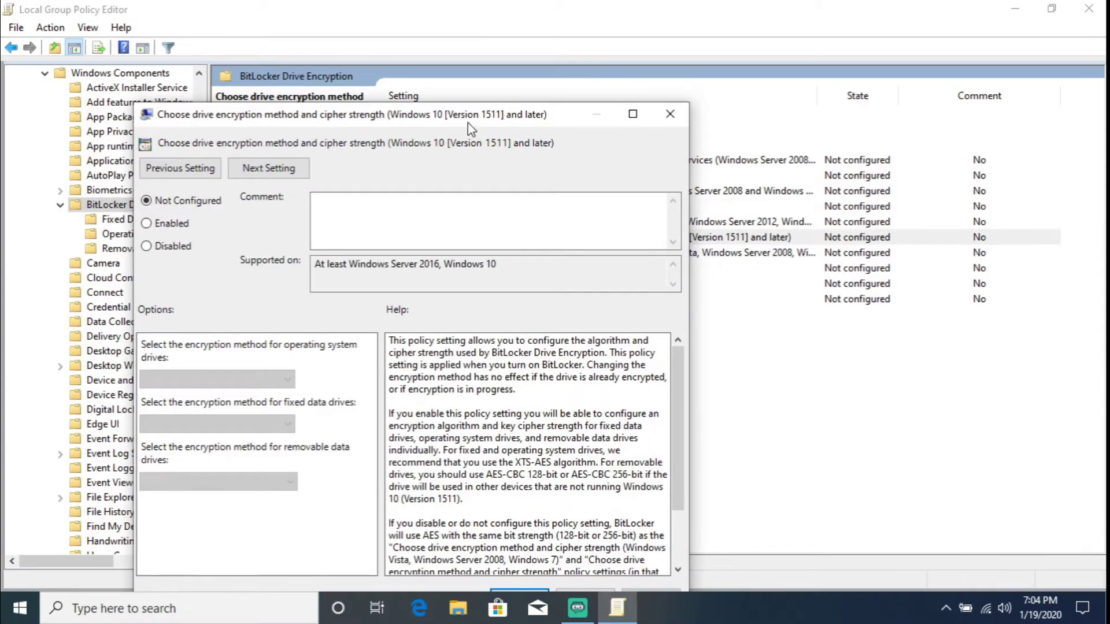
pyautogui.moveTo(468, 118); pyautogui.dragTo(609, 61)
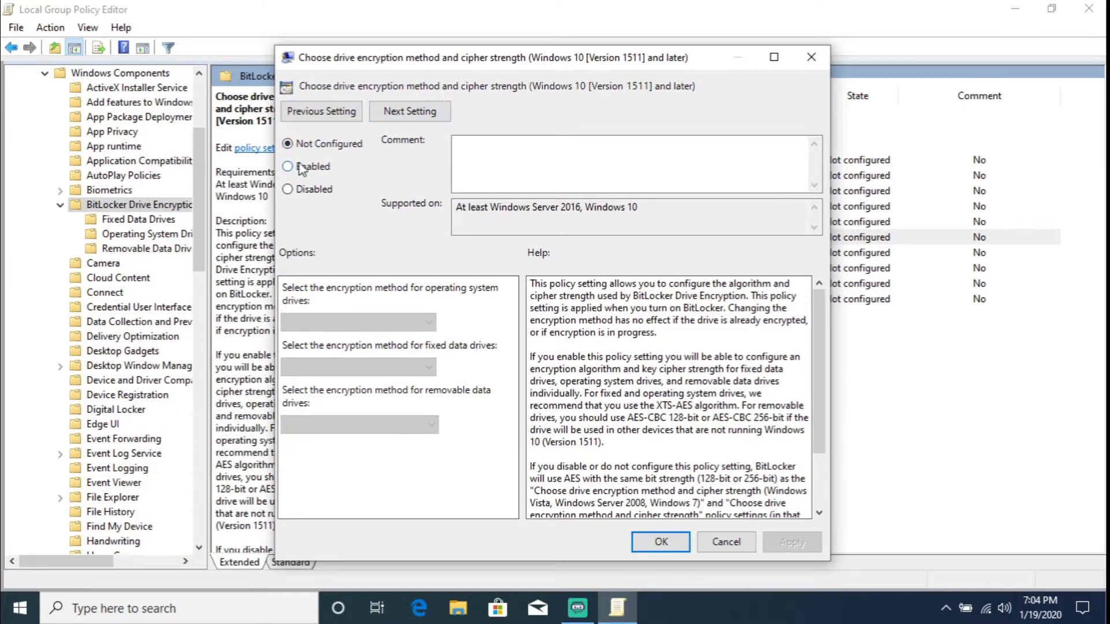
pyautogui.click(302, 167)
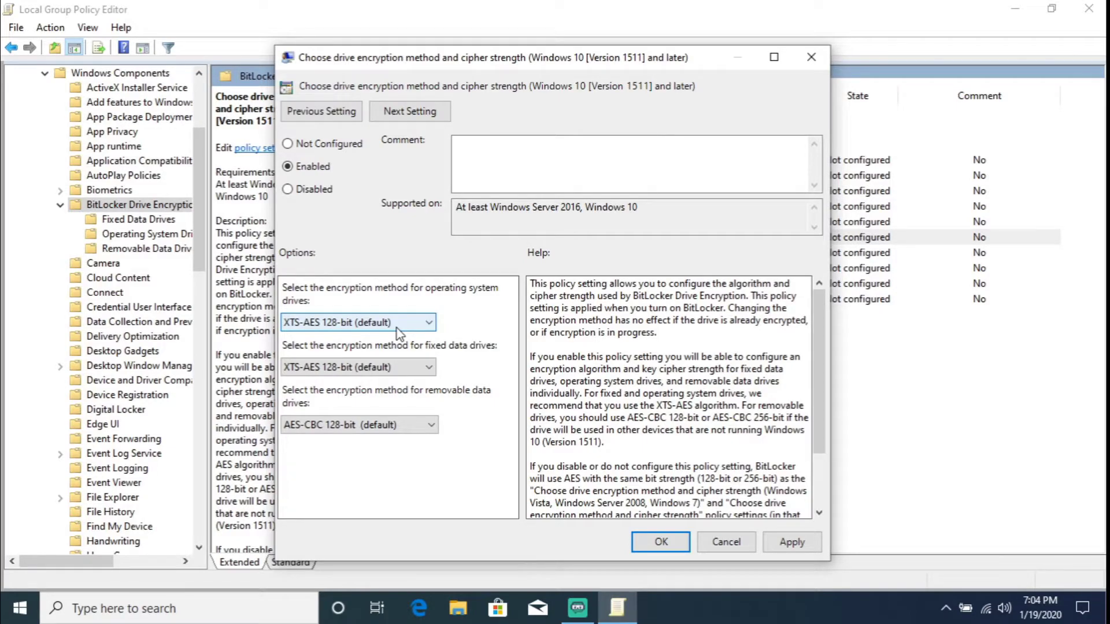
# - Choose XTS-AES 256-bit for OS and fixed drives and AES-CBC 256-bit for removable drives, then apply
pyautogui.click(397, 330)
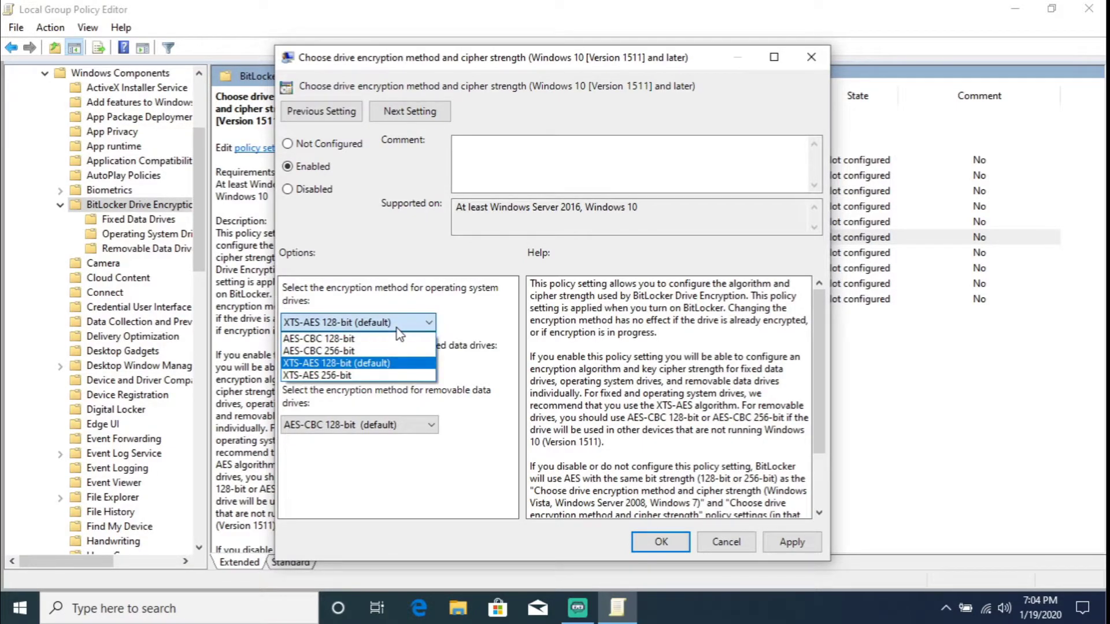
pyautogui.click(360, 381)
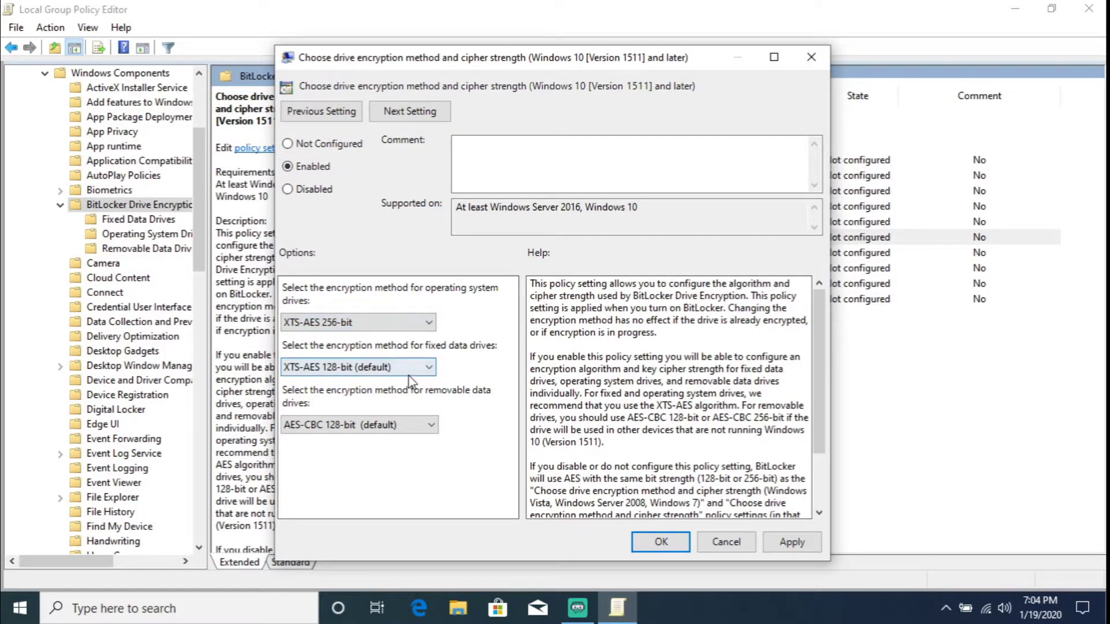
pyautogui.click(412, 370)
pyautogui.click(345, 420)
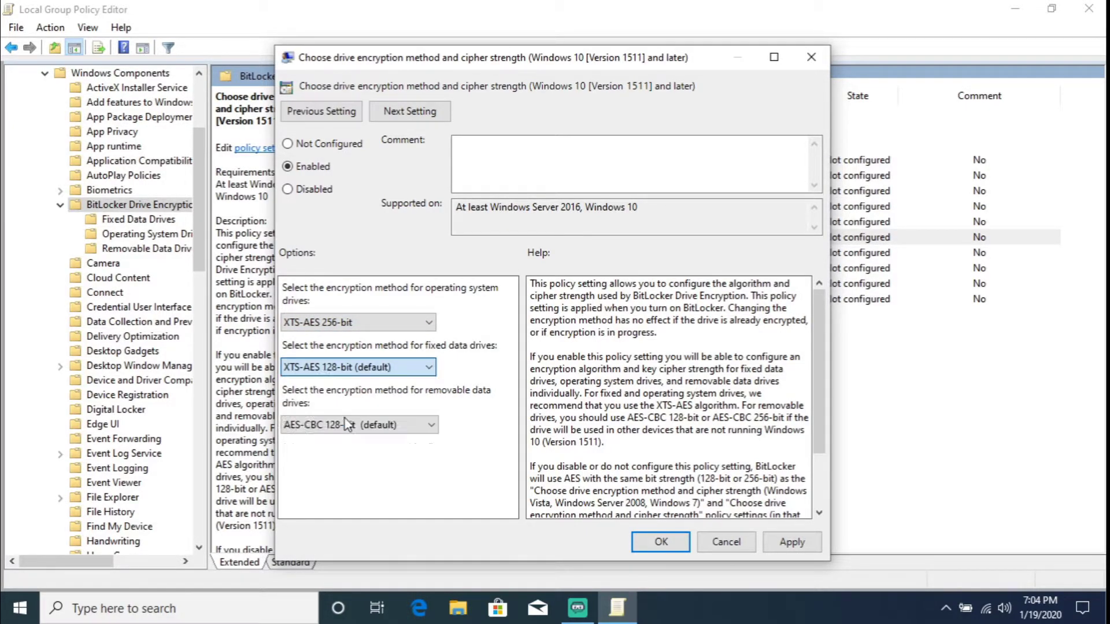
pyautogui.click(398, 428)
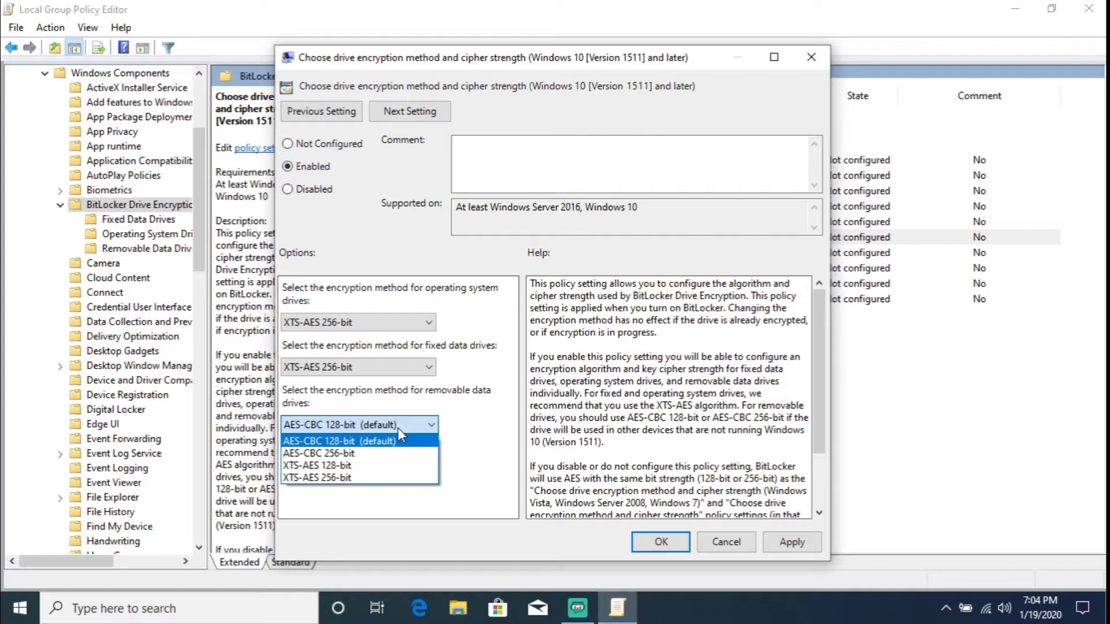
pyautogui.click(344, 455)
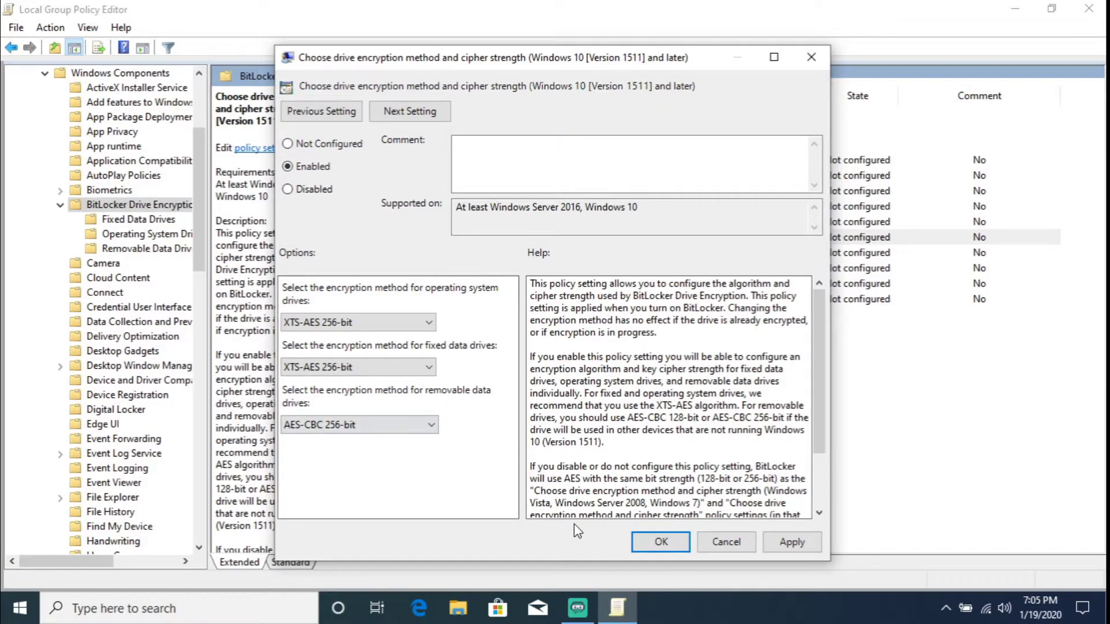
pyautogui.click(783, 545)
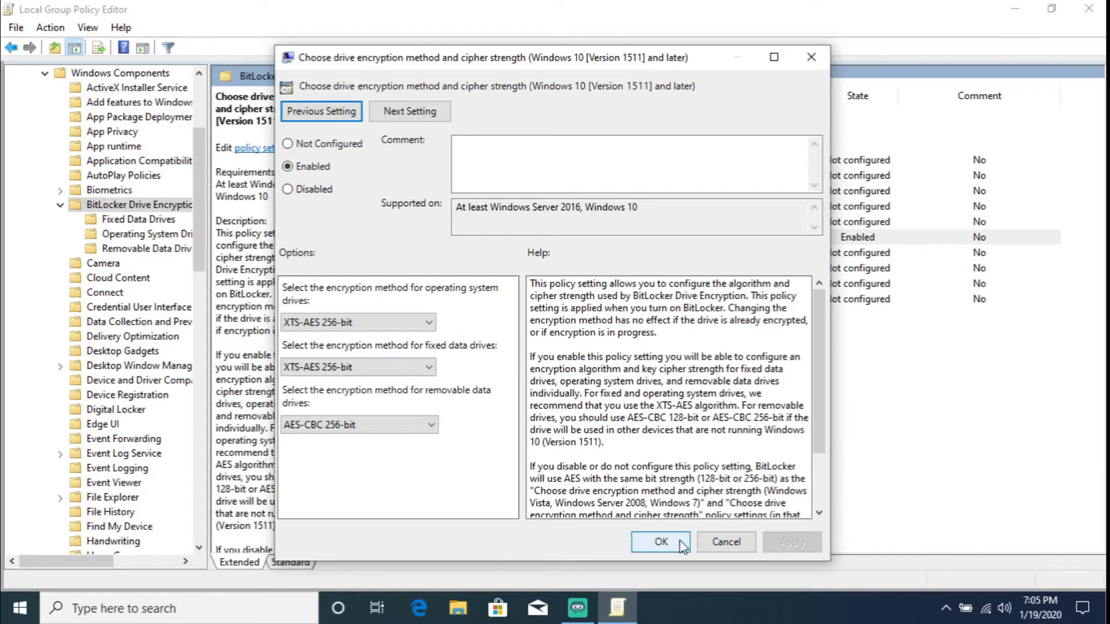
# - Close the policy dialog and Group Policy Editor, then search 'bit' to launch Manage BitLocker
pyautogui.click(662, 542)
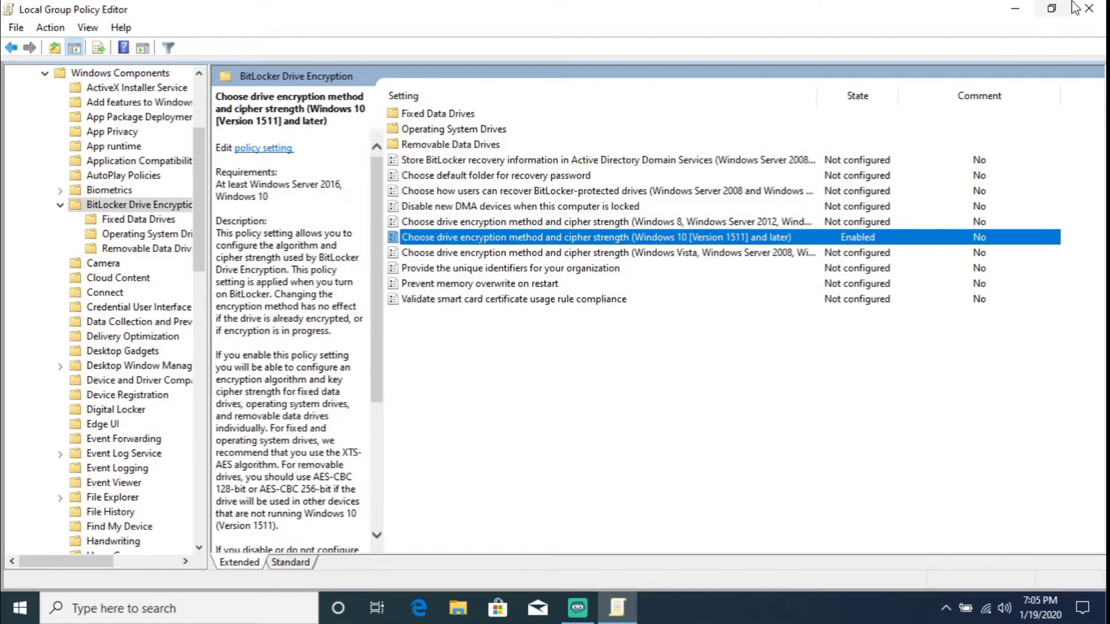
pyautogui.click(1090, 8)
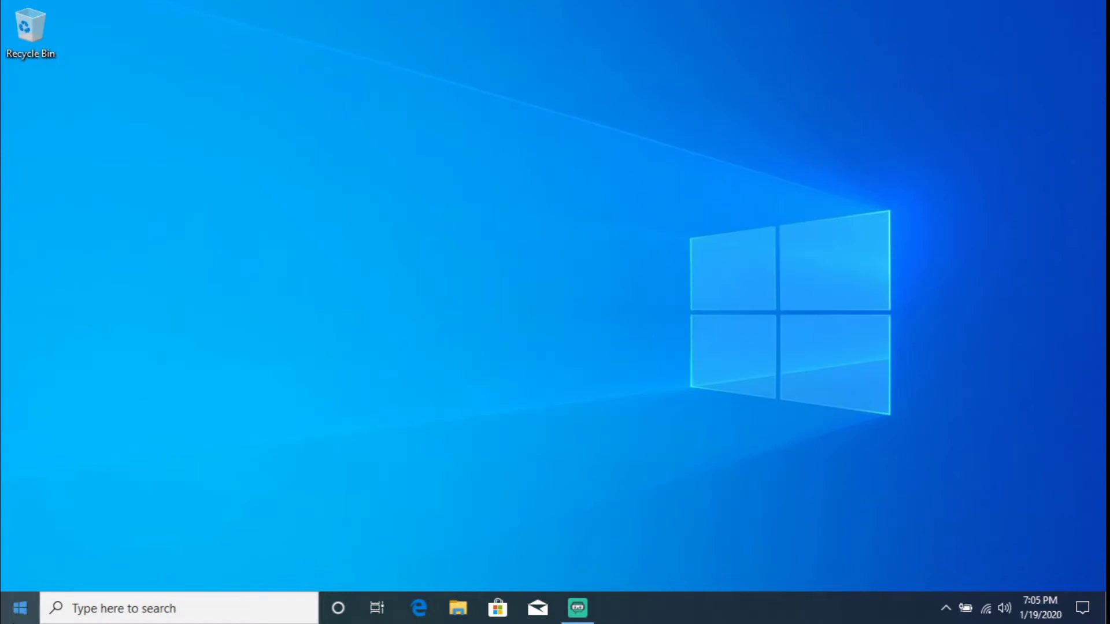
pyautogui.click(20, 608)
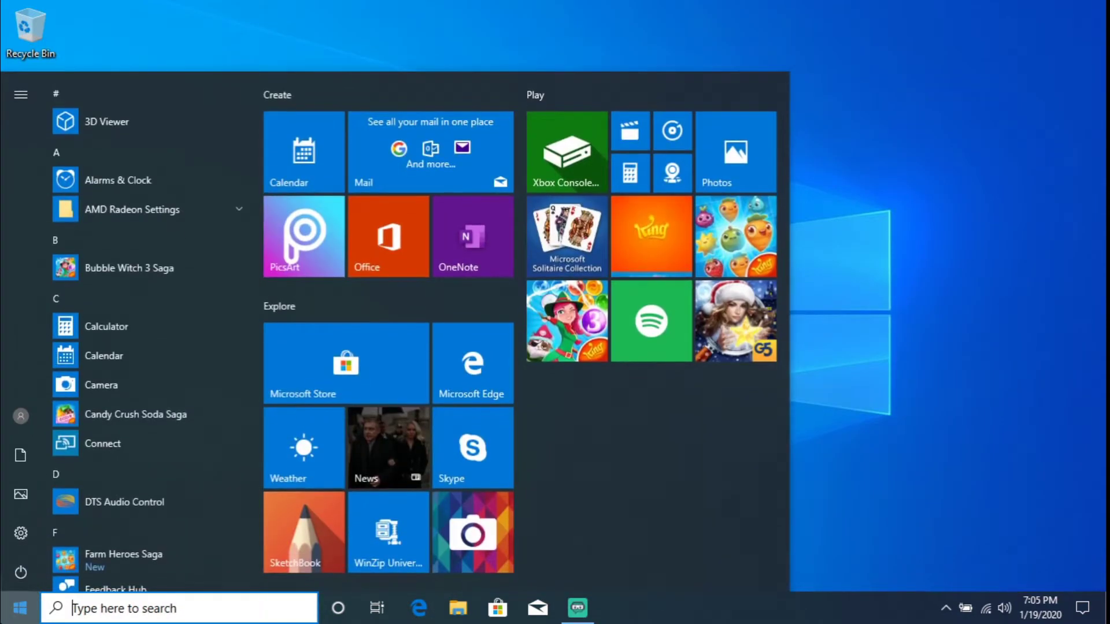
pyautogui.write('bit')
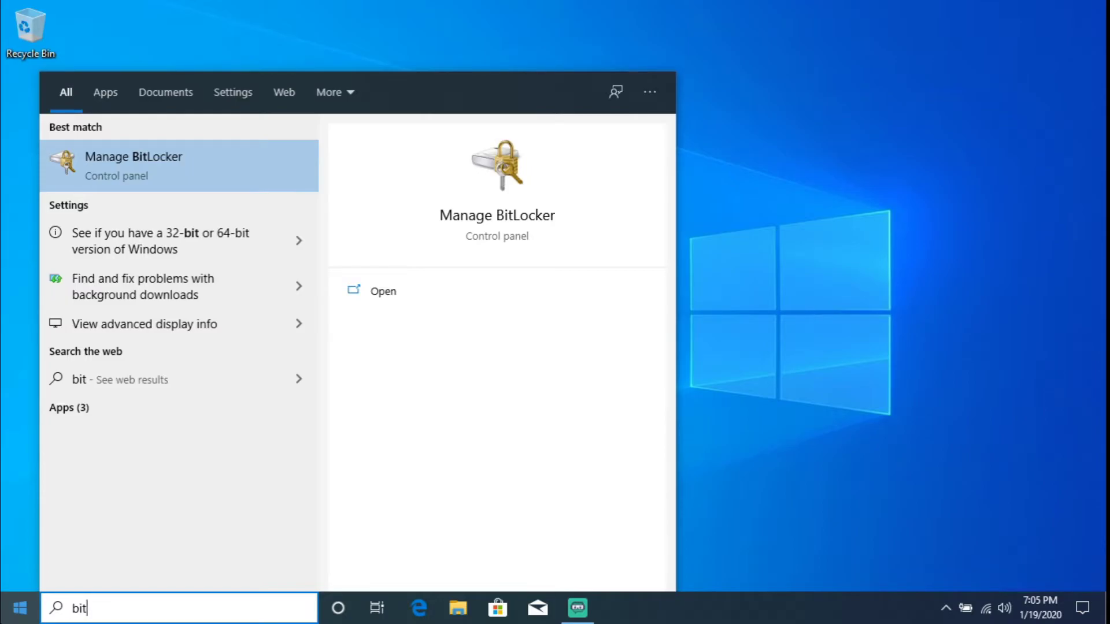
pyautogui.press('Return')
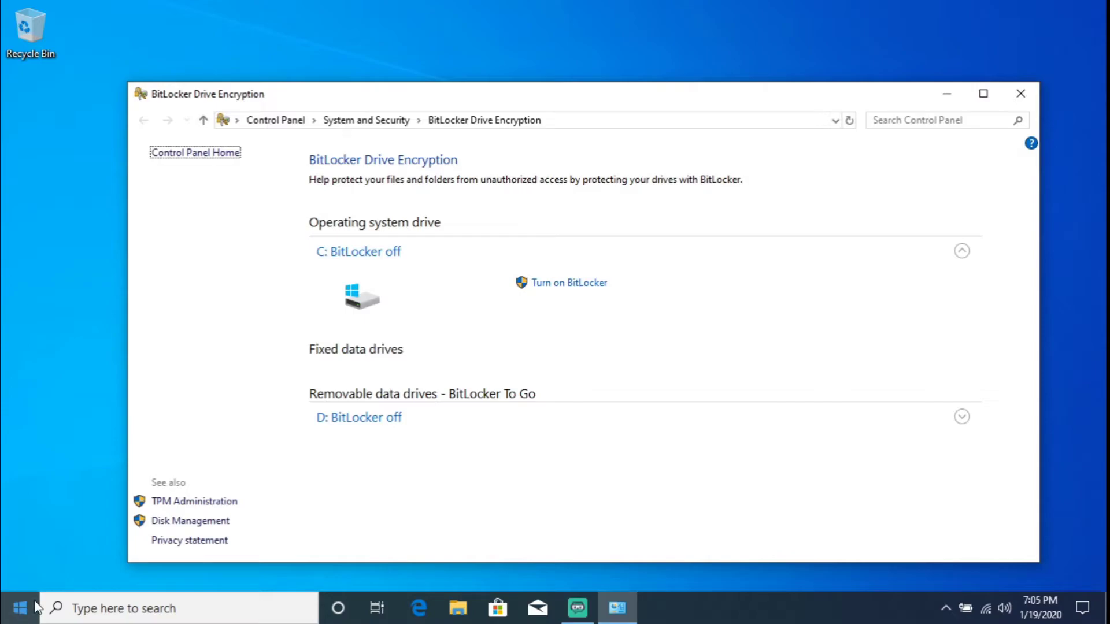
# - Turn on BitLocker for C: with a six-digit startup PIN, entered and confirmed
pyautogui.click(571, 287)
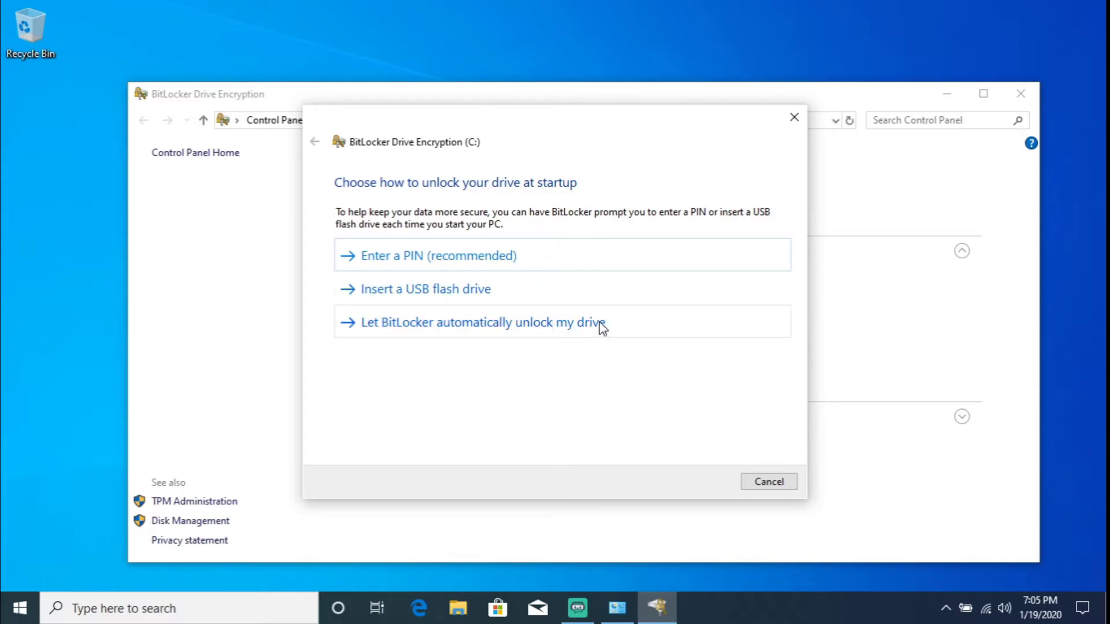
pyautogui.click(414, 266)
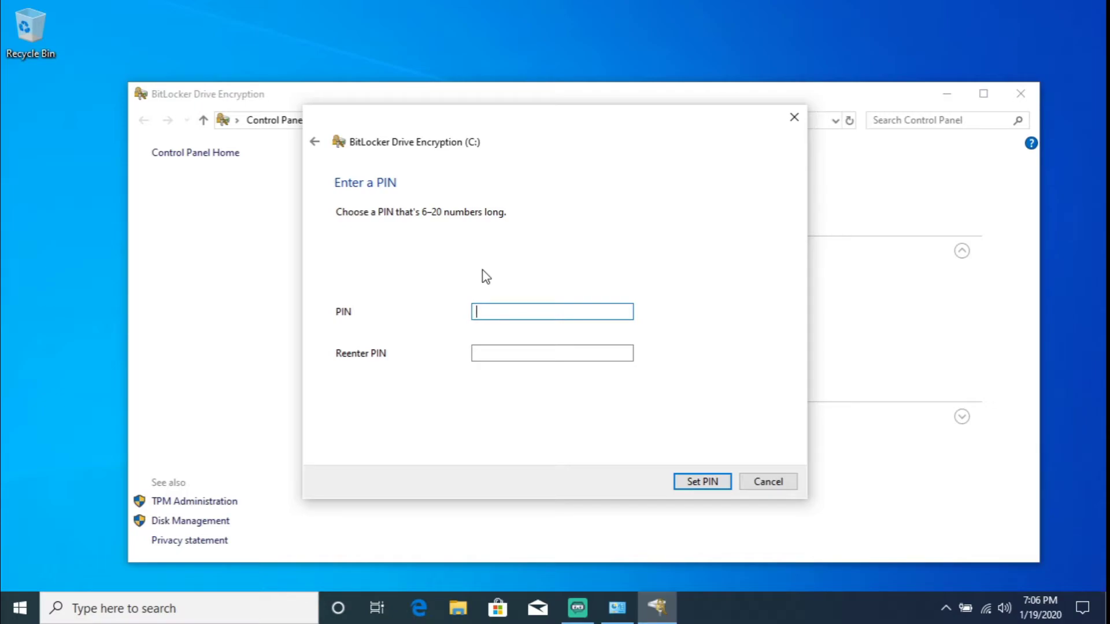
pyautogui.write('123456')
pyautogui.press('Tab')
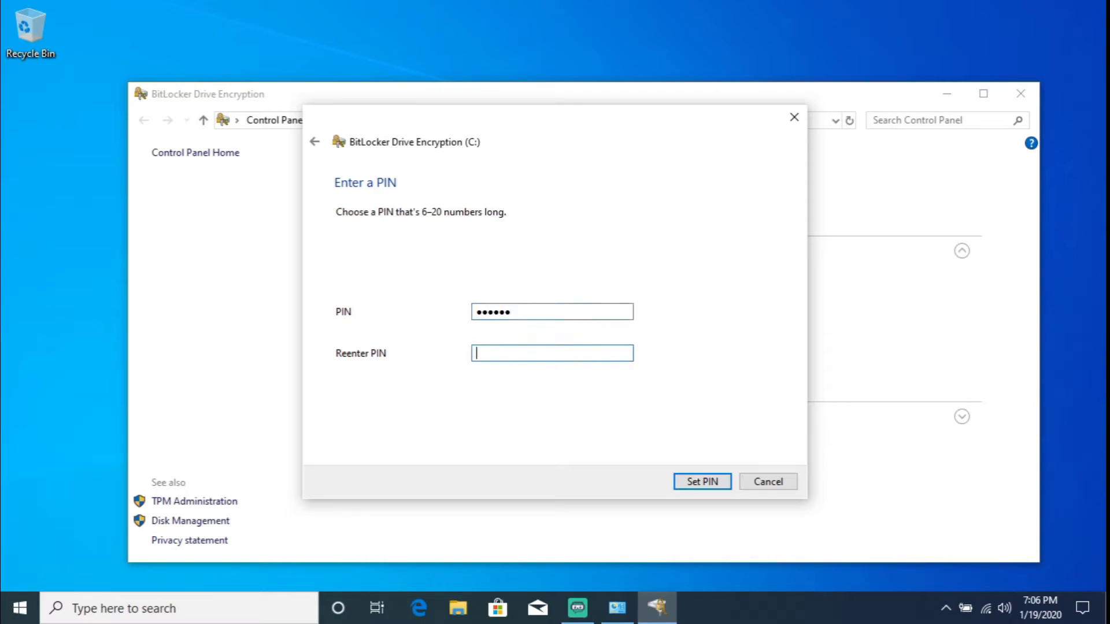
pyautogui.write('123456')
pyautogui.press('Return')
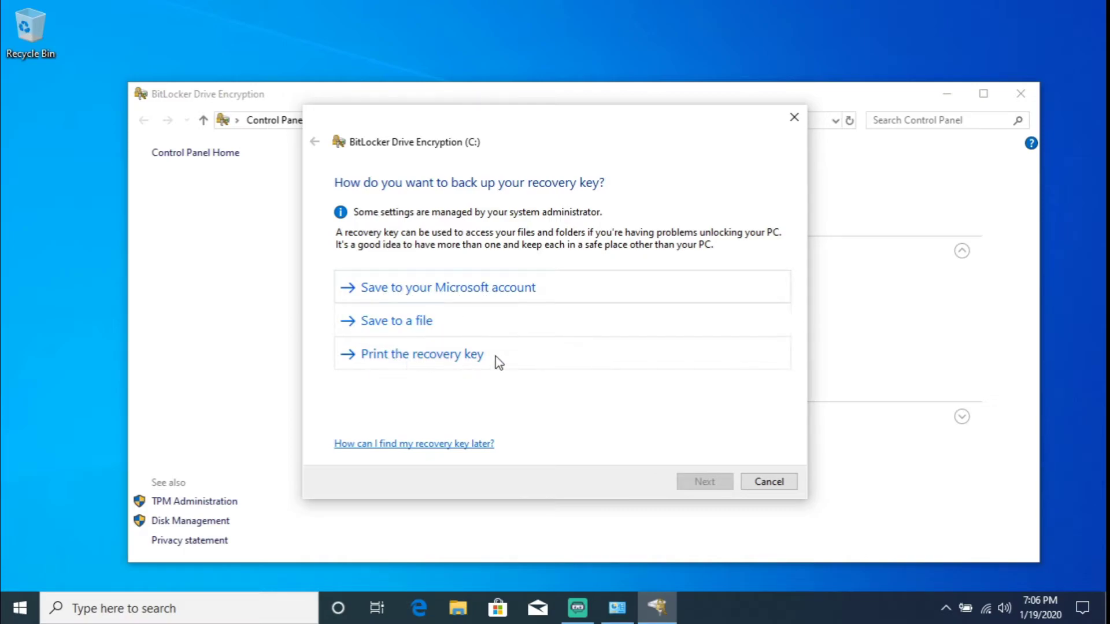
# - Save the C: recovery key as a file on USB Drive (D:)
pyautogui.click(411, 321)
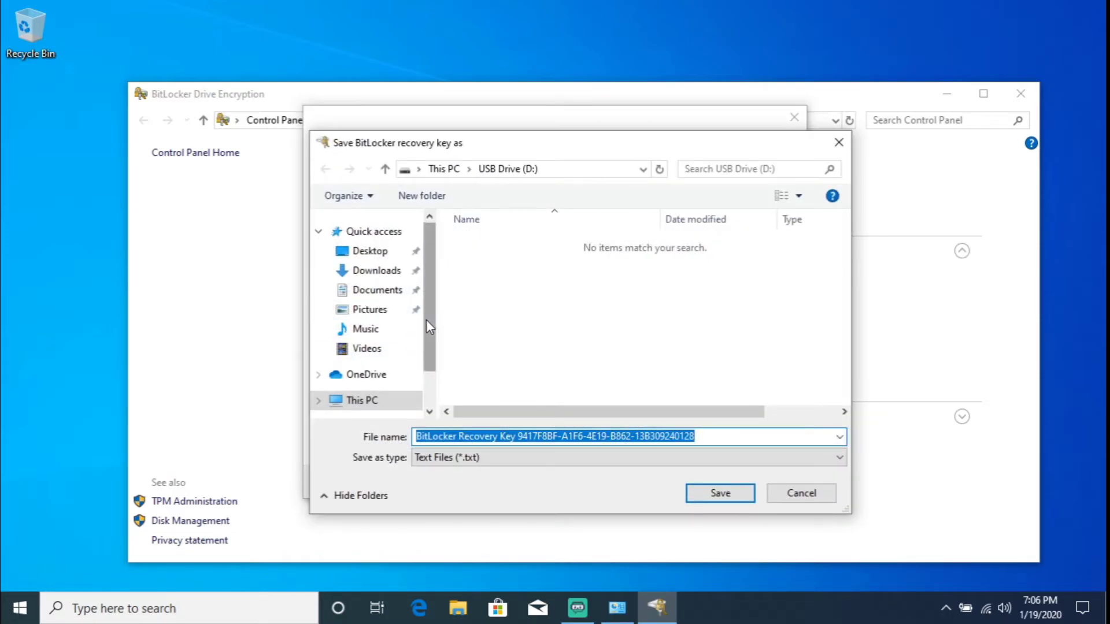
pyautogui.click(383, 401)
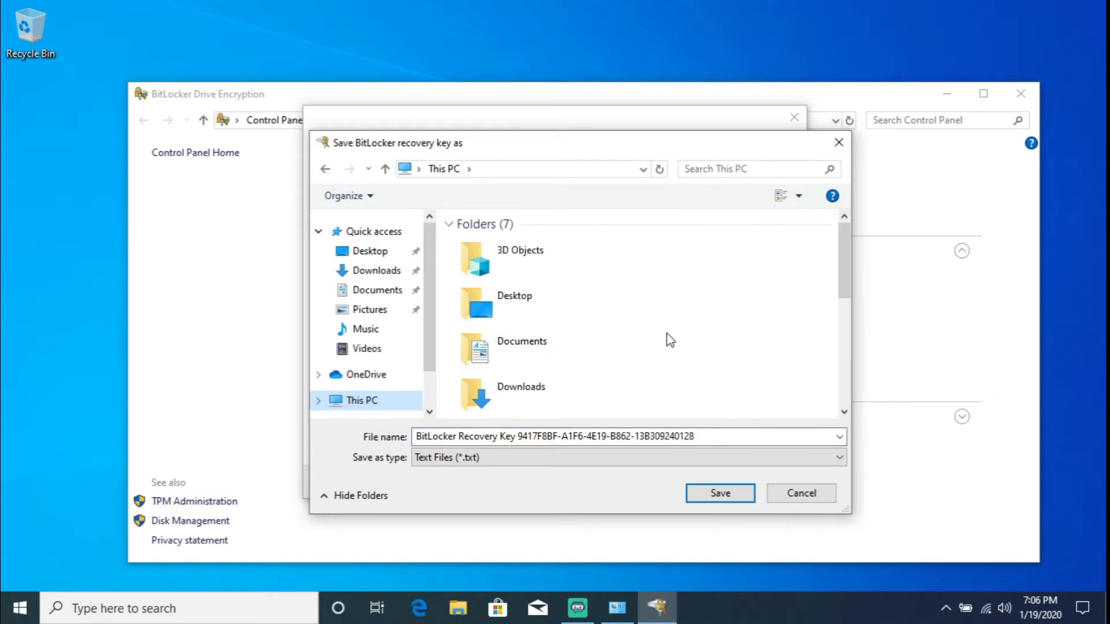
pyautogui.scroll(-5, 619, 322)
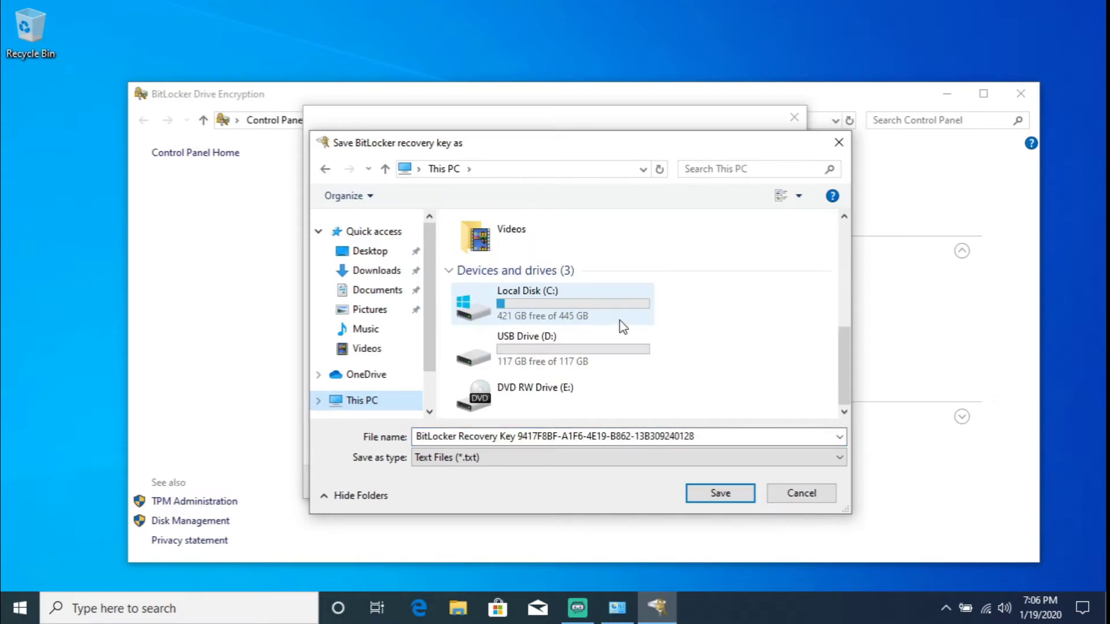
pyautogui.doubleClick(568, 345)
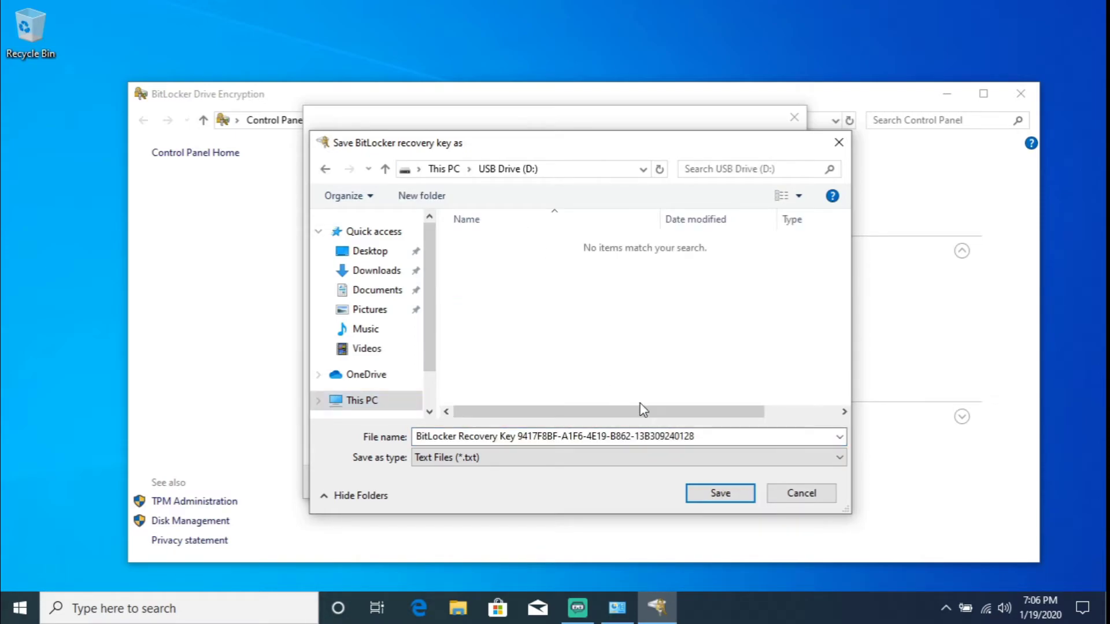
pyautogui.click(709, 497)
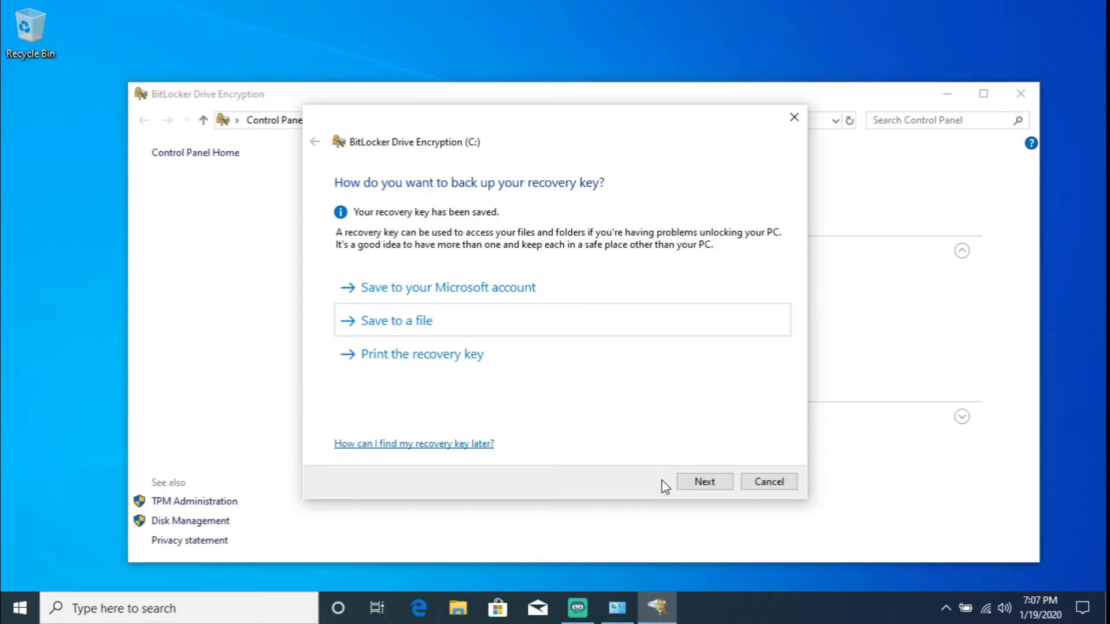
# - Keep used-space-only encryption, skip the BitLocker system check, and start encrypting C:
pyautogui.click(697, 484)
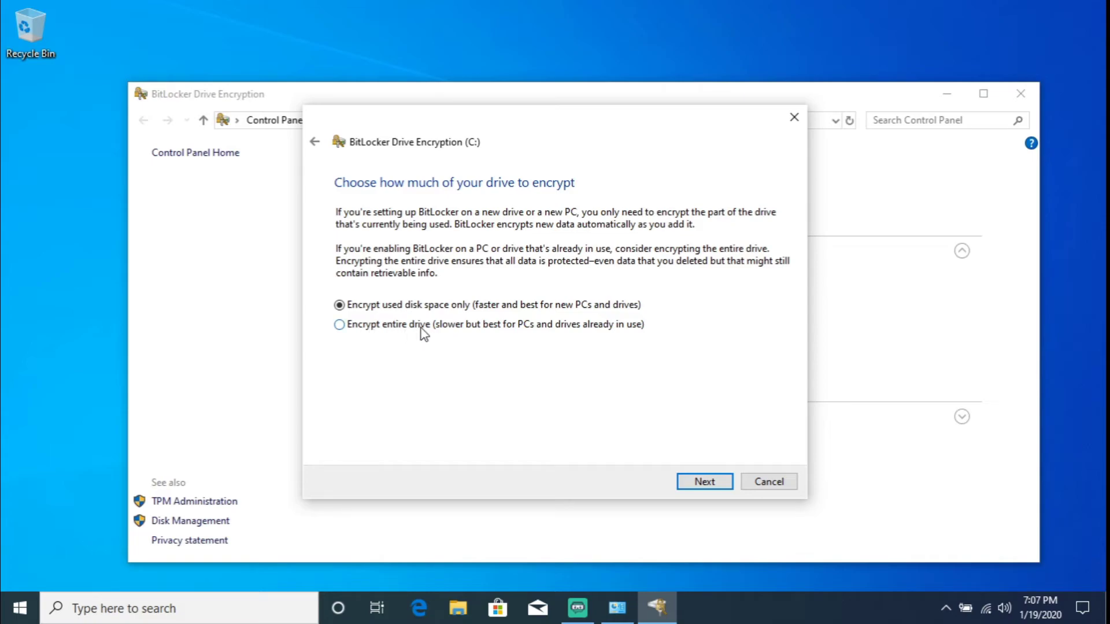
pyautogui.click(720, 483)
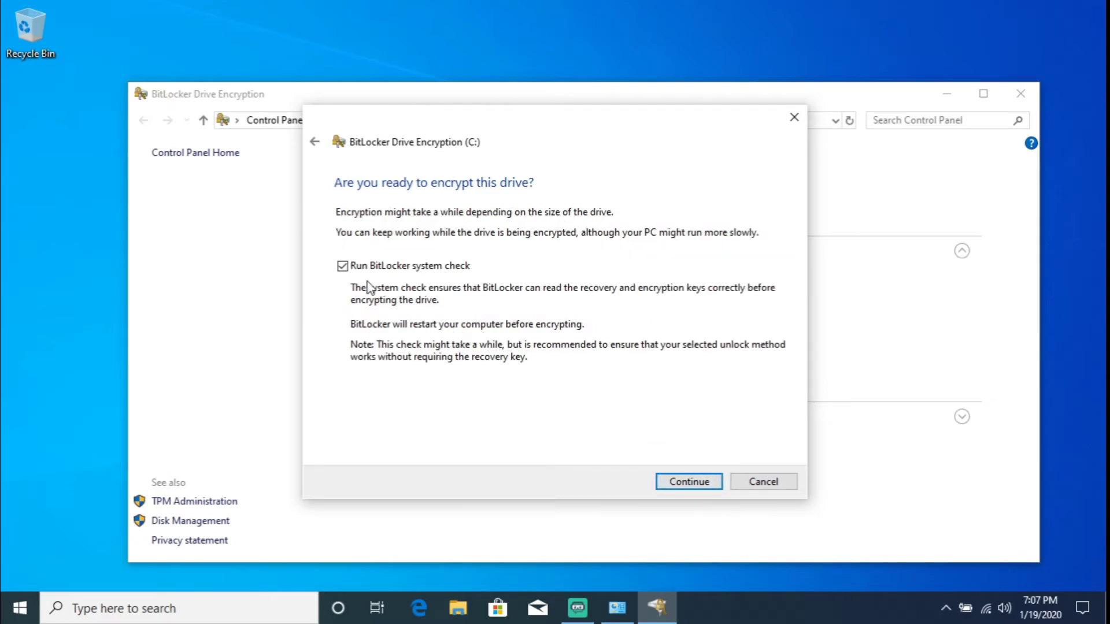
pyautogui.click(342, 267)
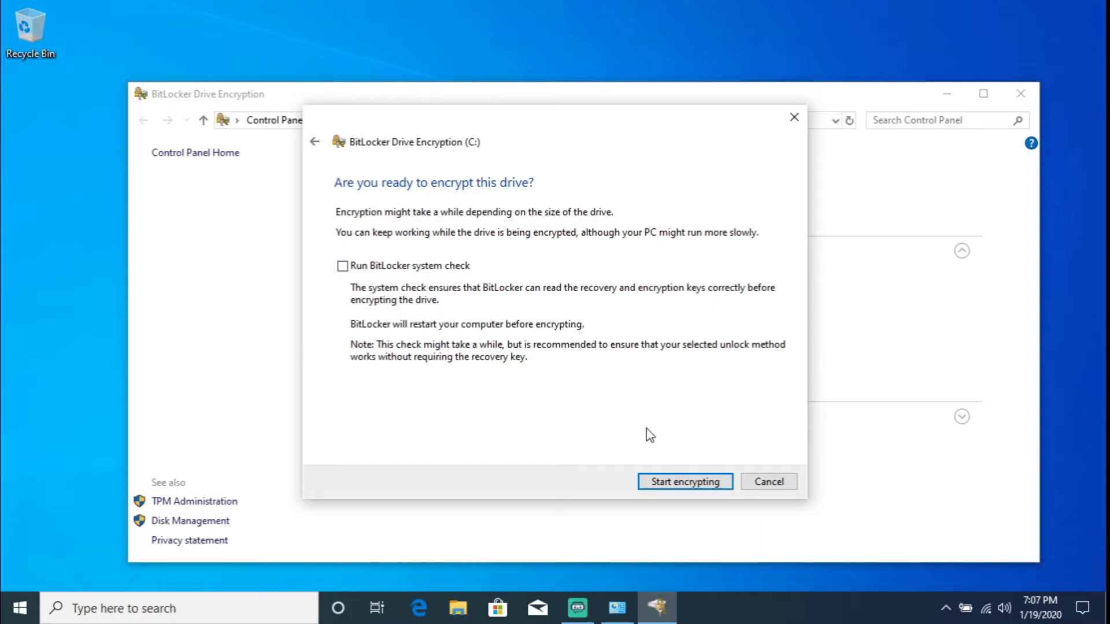
pyautogui.click(665, 483)
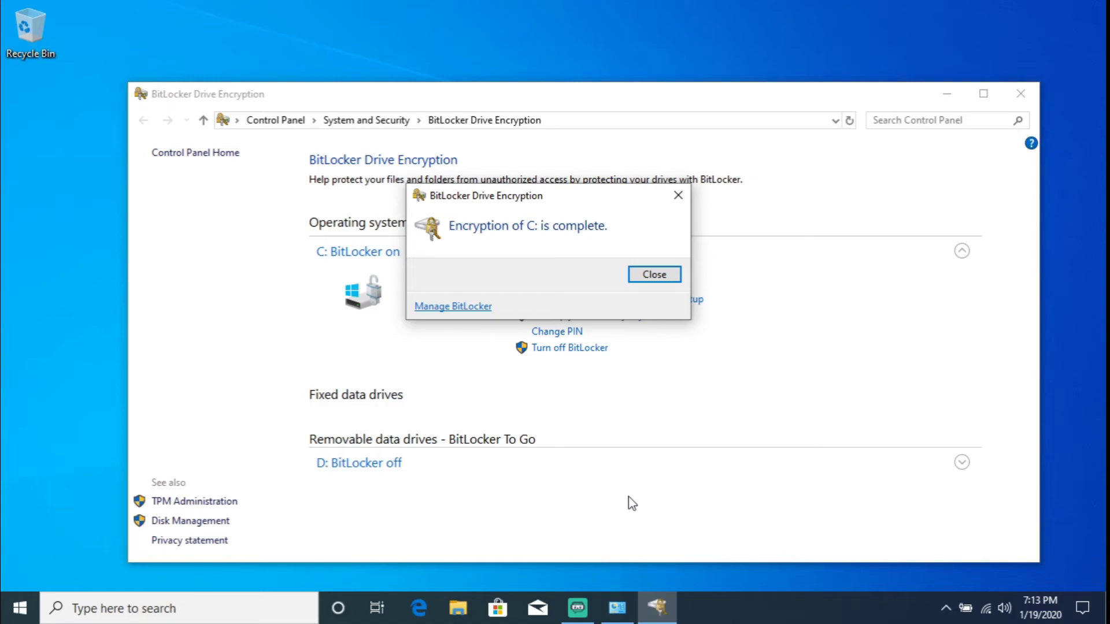
# - Dismiss the 'Encryption of C: is complete' notice and close the BitLocker window
pyautogui.click(659, 275)
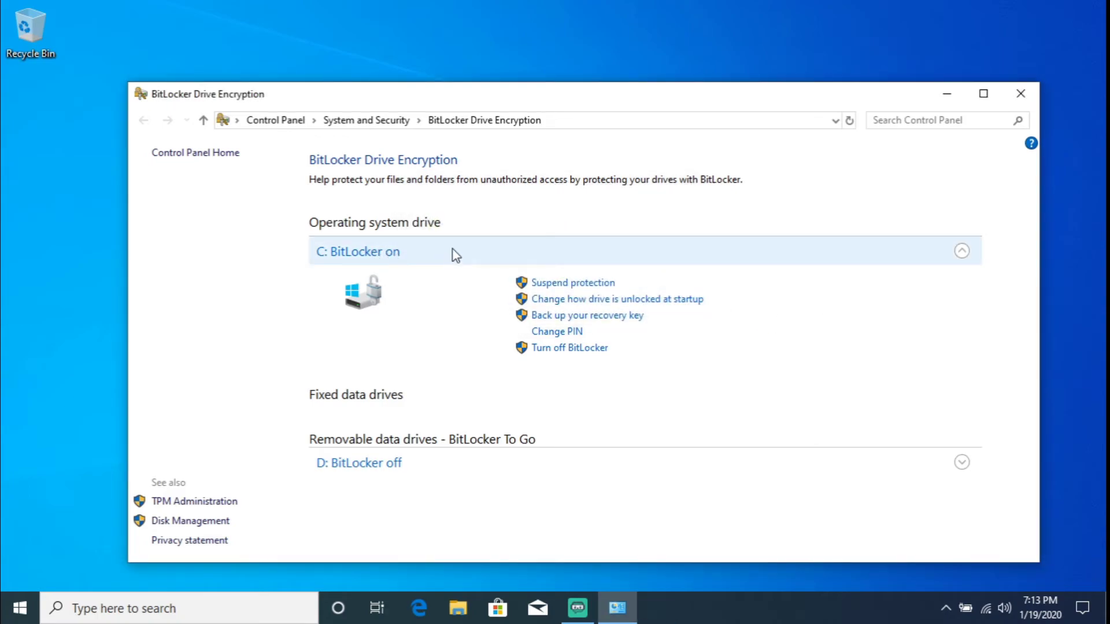
pyautogui.click(1021, 94)
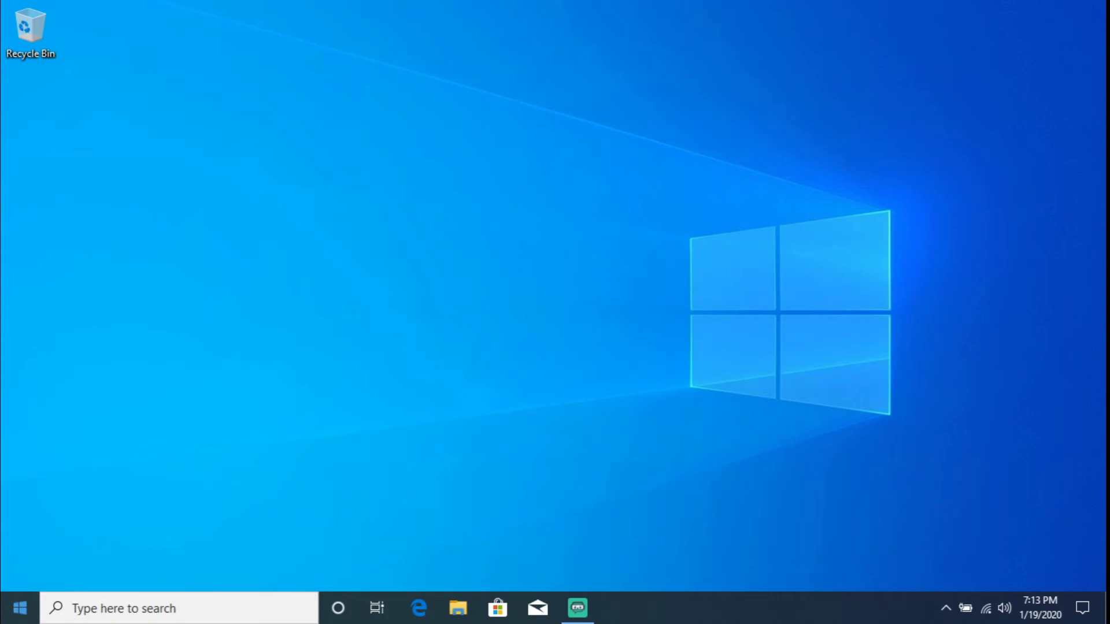
# - Open Command Prompt as administrator from a 'cmd' search
pyautogui.click(19, 607)
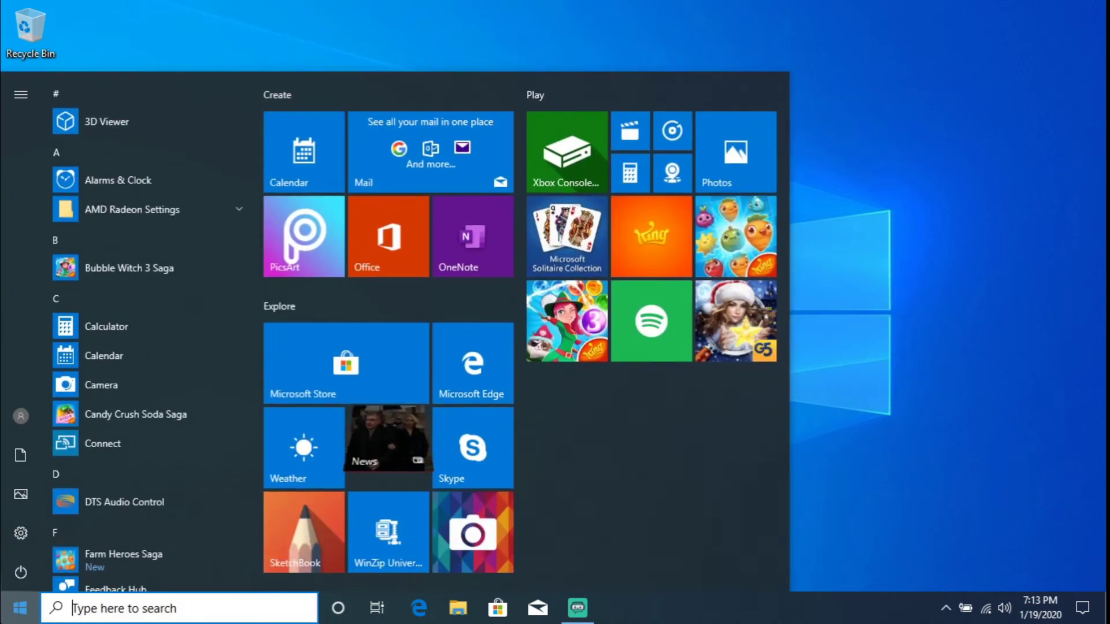
pyautogui.write('cmd')
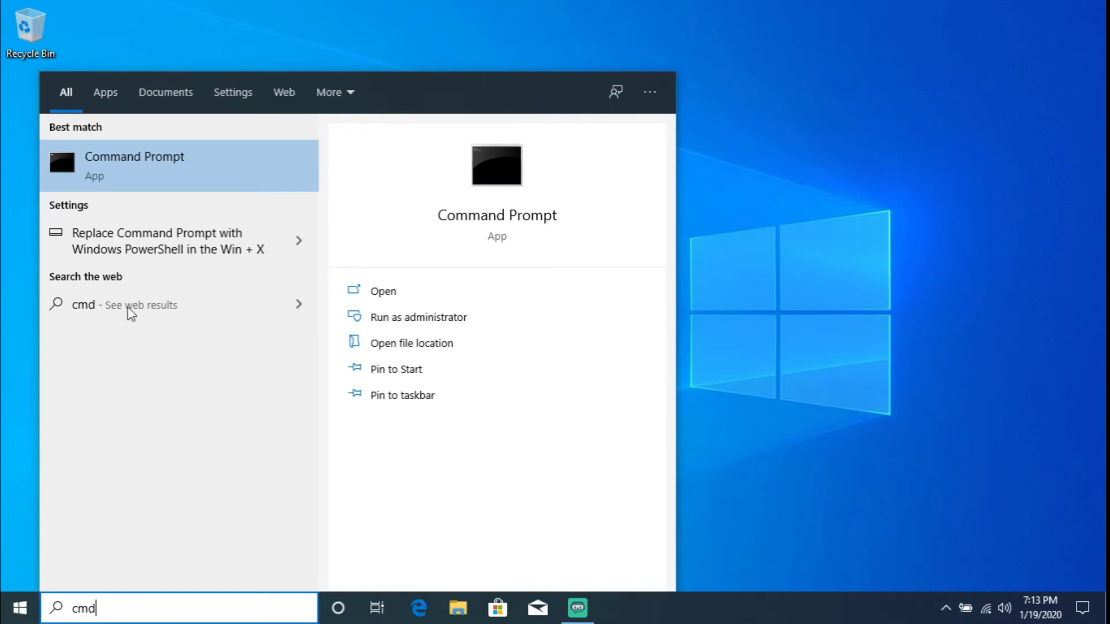
pyautogui.rightClick(171, 162)
pyautogui.click(200, 180)
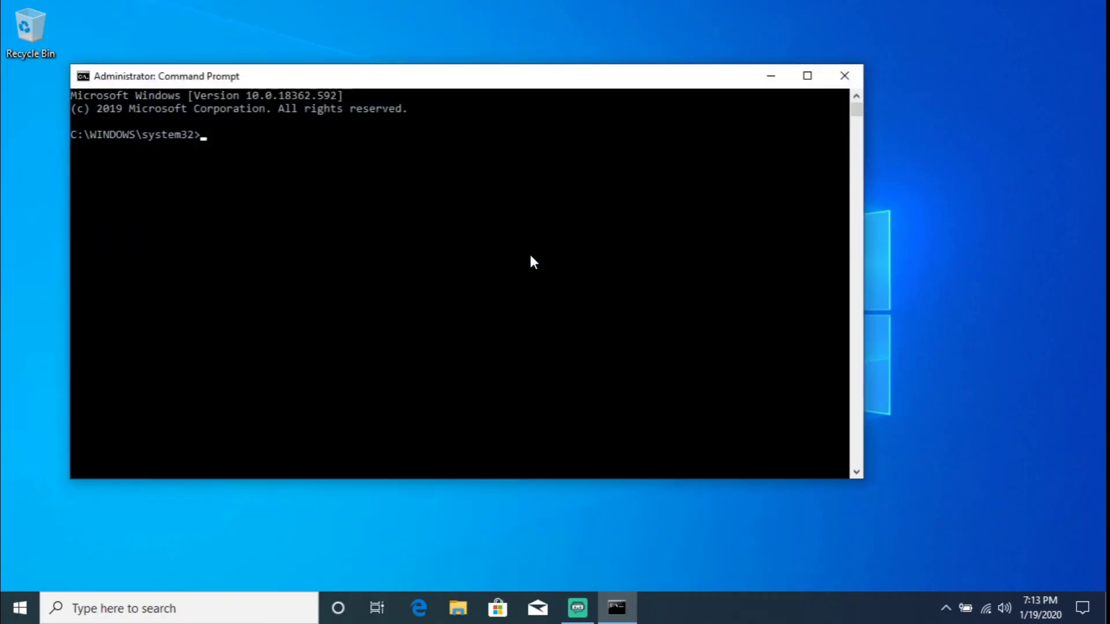
# - Run 'manage-bde -status' and scroll up to read C:'s encryption status
pyautogui.write('mange')
pyautogui.press('BackSpace')
pyautogui.press('BackSpace')
pyautogui.press('BackSpace')
pyautogui.write('nage-bde -status')
pyautogui.press('Return')
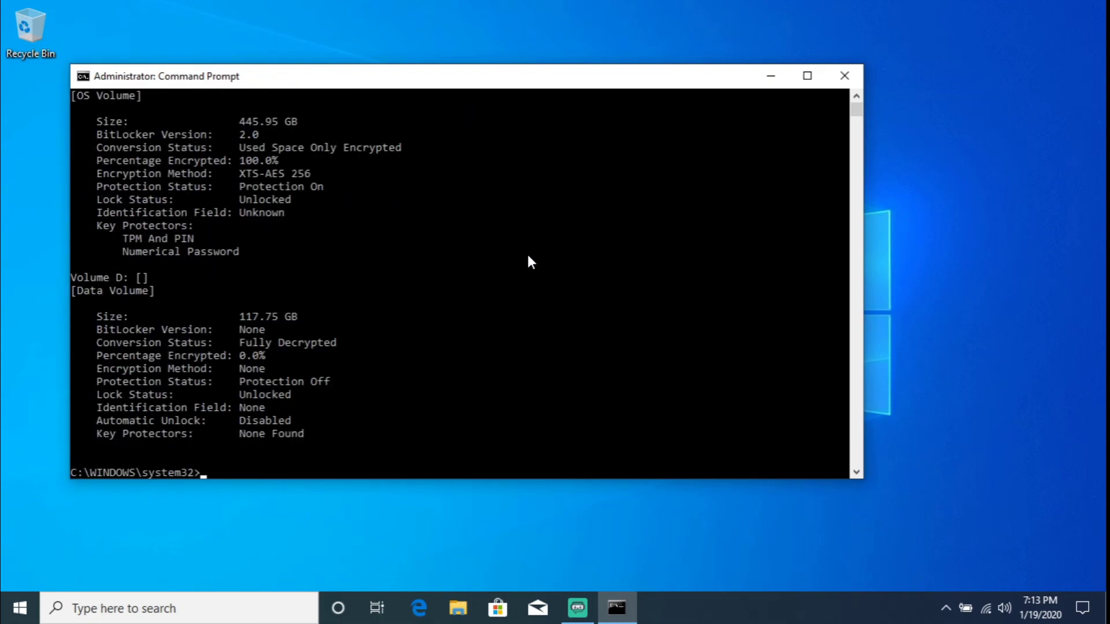
pyautogui.scroll(3, 463, 276)
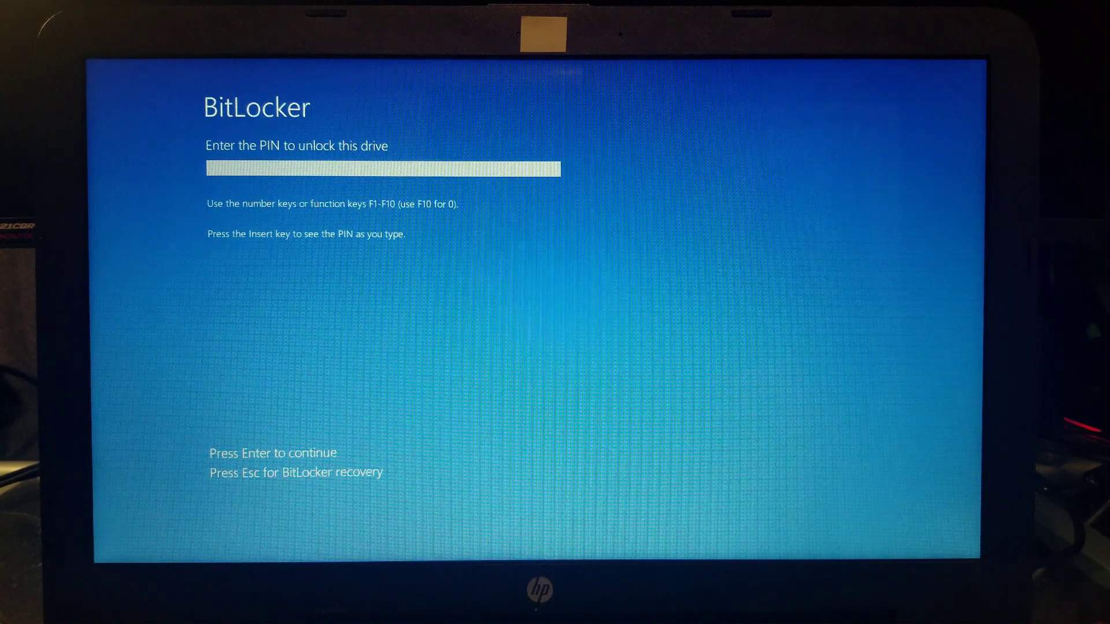
# - Enter the six-digit startup PIN at the pre-boot screen to unlock the drive
pyautogui.write('123456')
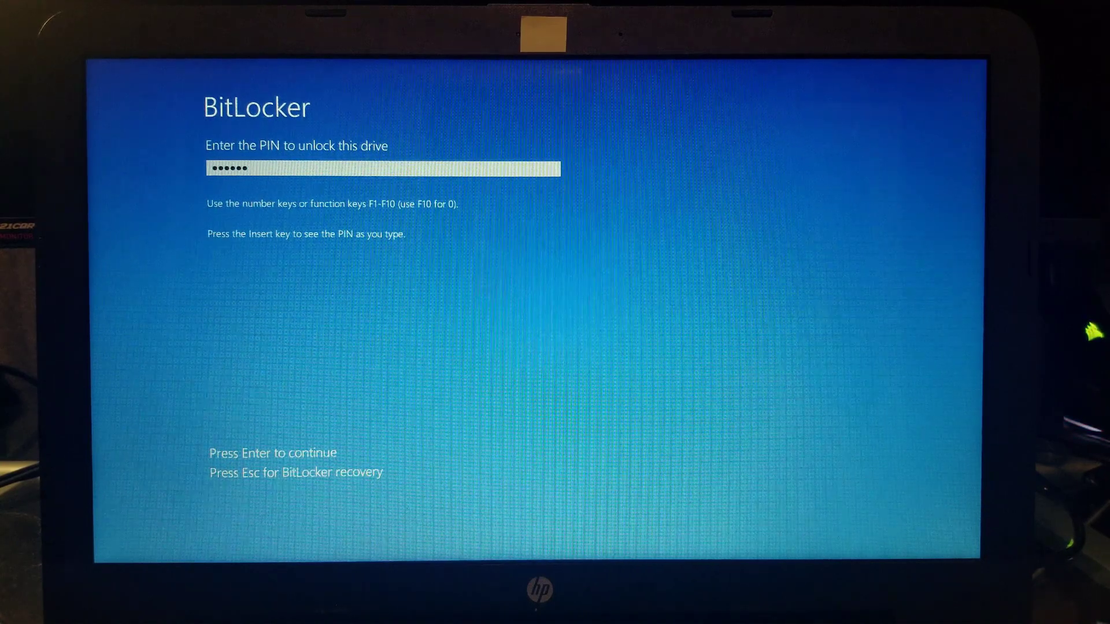
pyautogui.press('Return')
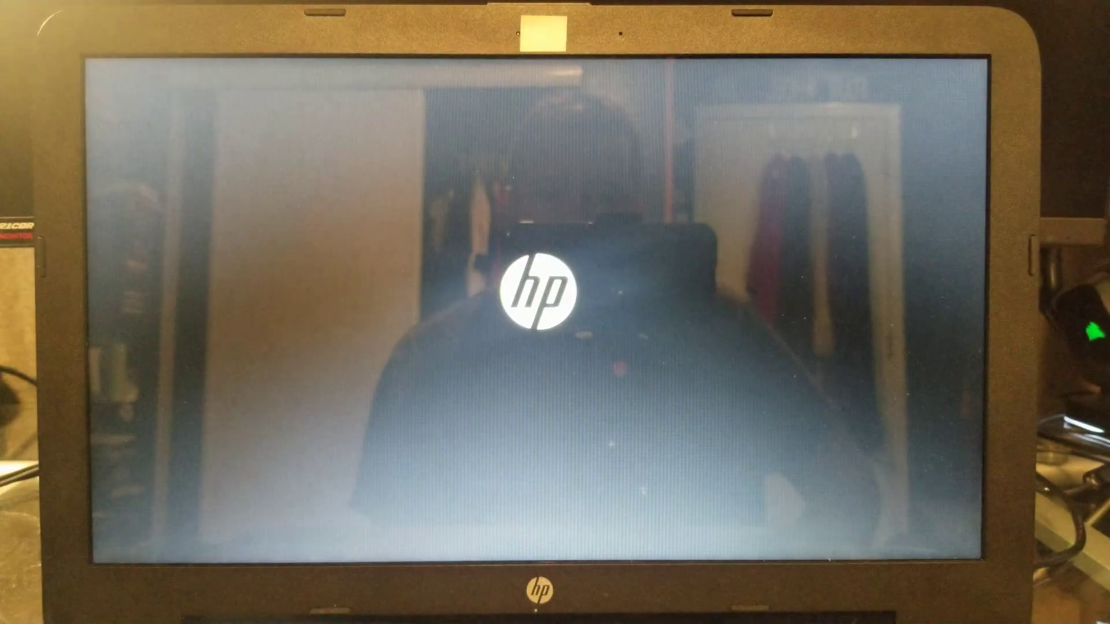